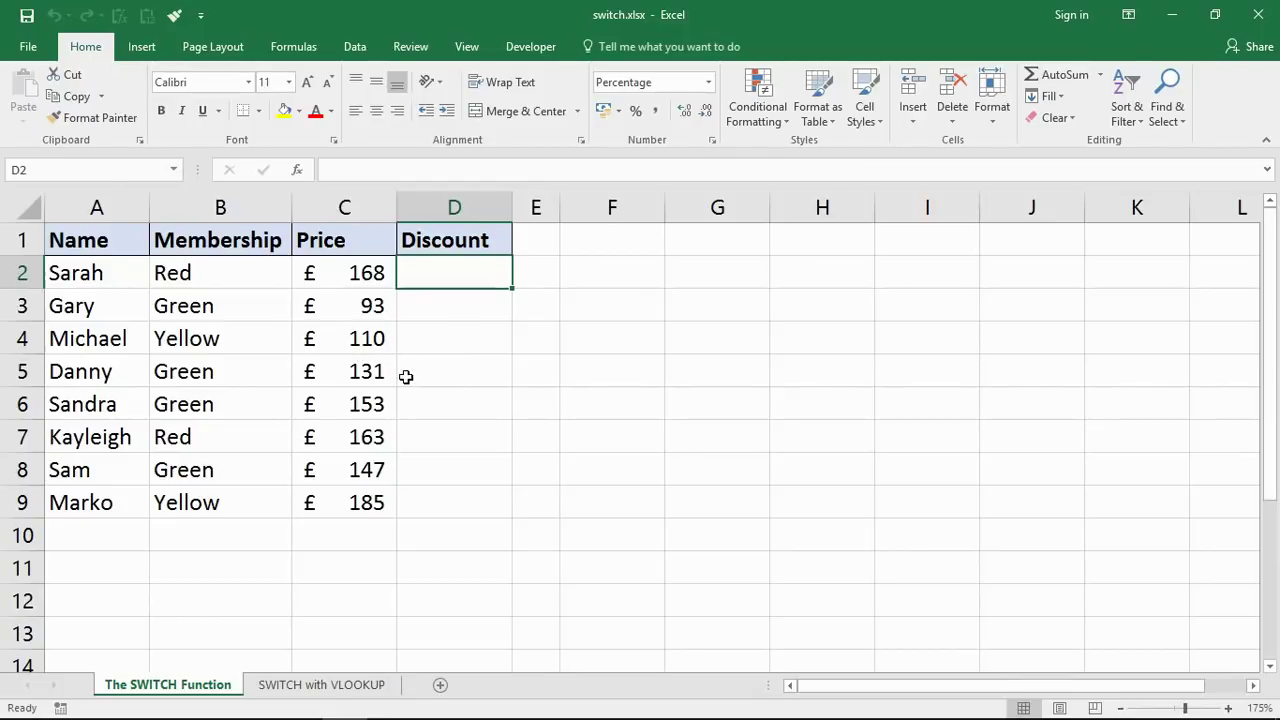
Begin D2's formula as =SWITCH(B2, so it tests the membership colour in B2
{"action": "type", "text": "=sw"}
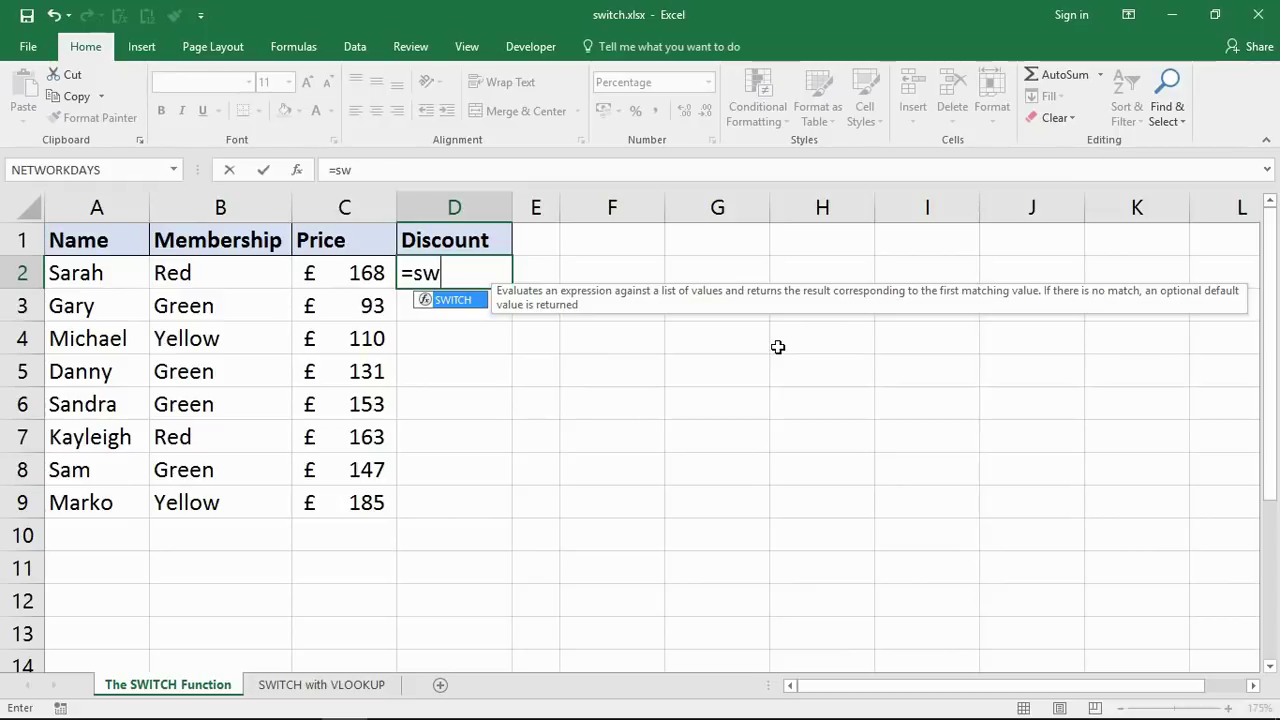
{"action": "key", "text": "Tab"}
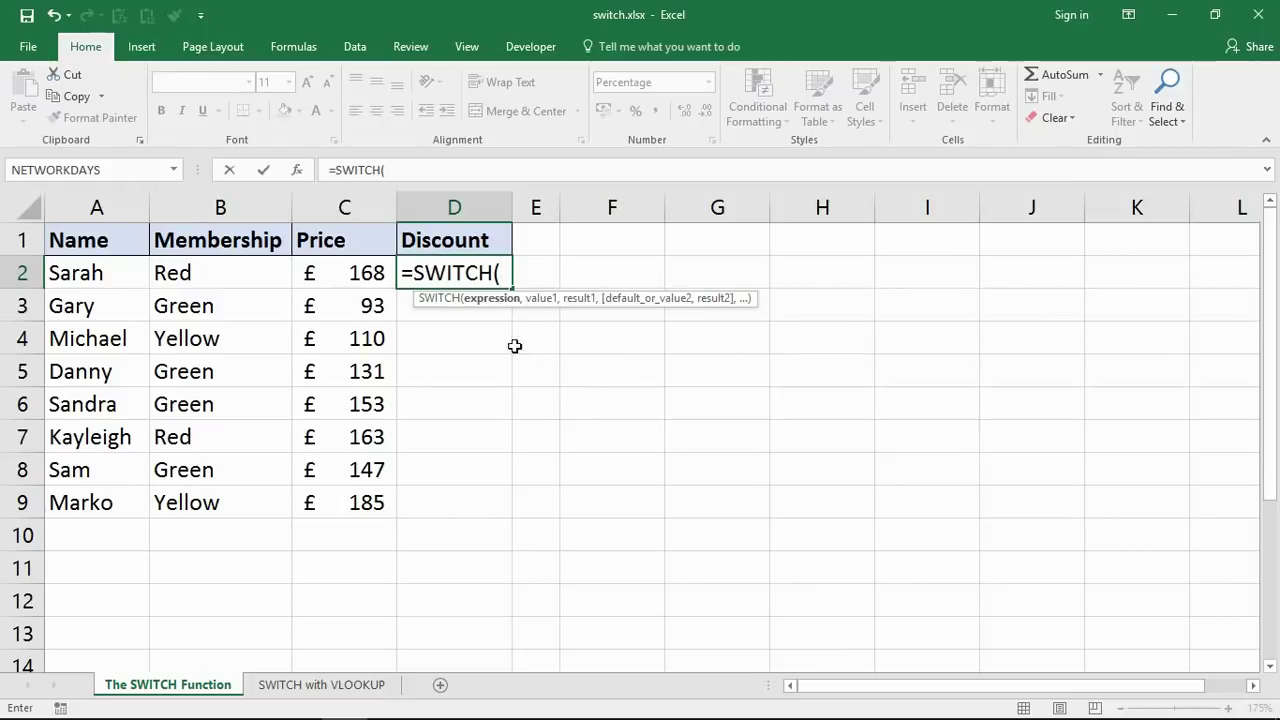
{"action": "left_click", "coordinate": [212, 275]}
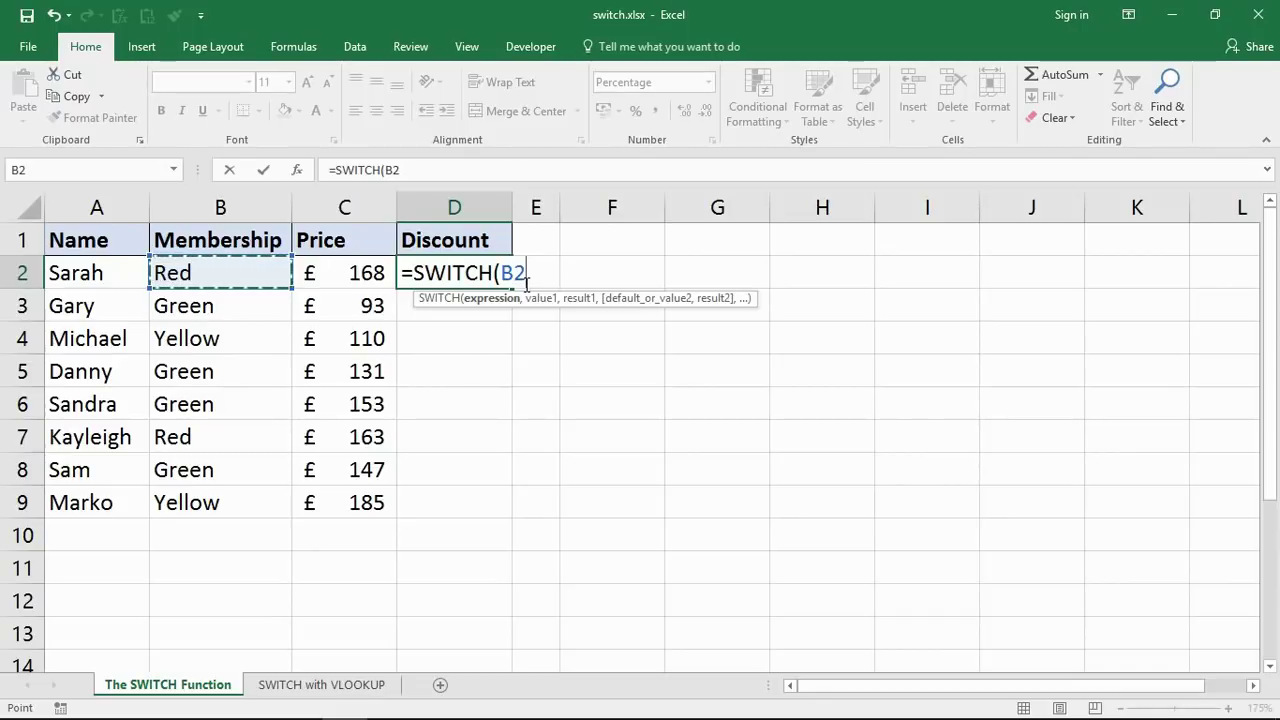
{"action": "type", "text": ","}
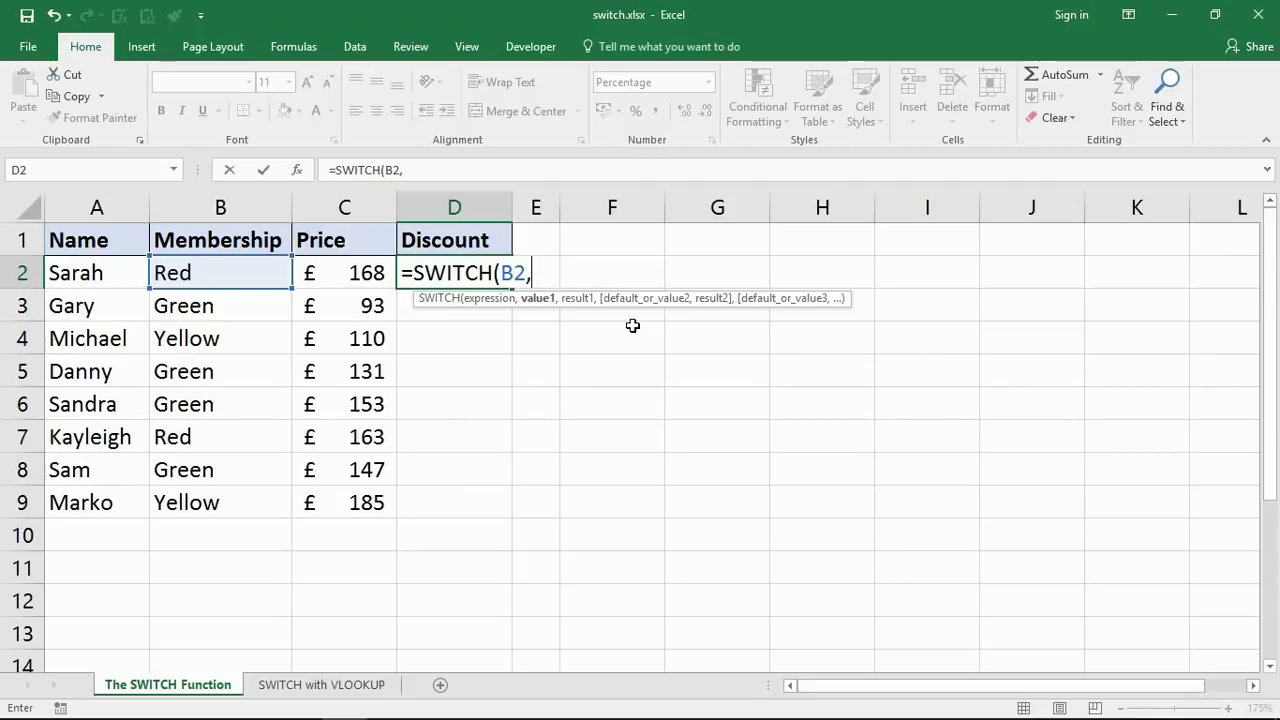
Add the SWITCH pairs "Red" 10%, "Green" 14% and "Yellow" 18%, correcting the mistyped 2%
{"action": "type", "text": "\"Red\""}
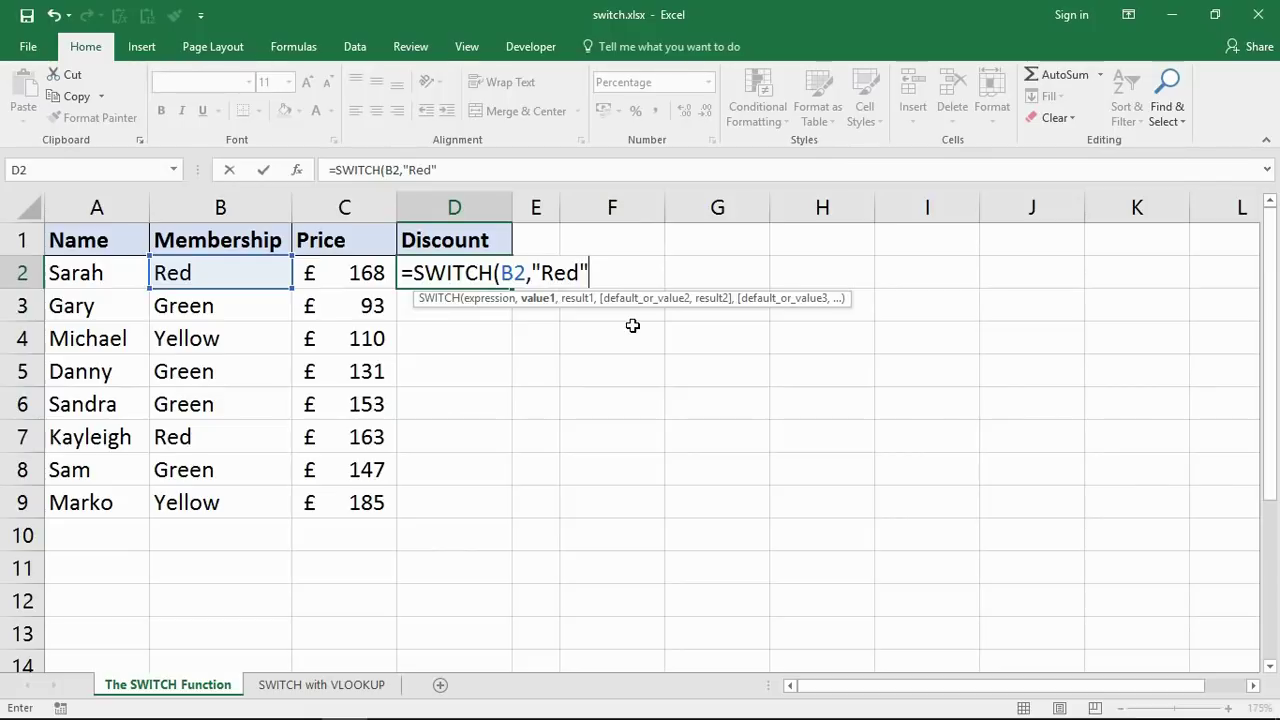
{"action": "type", "text": ","}
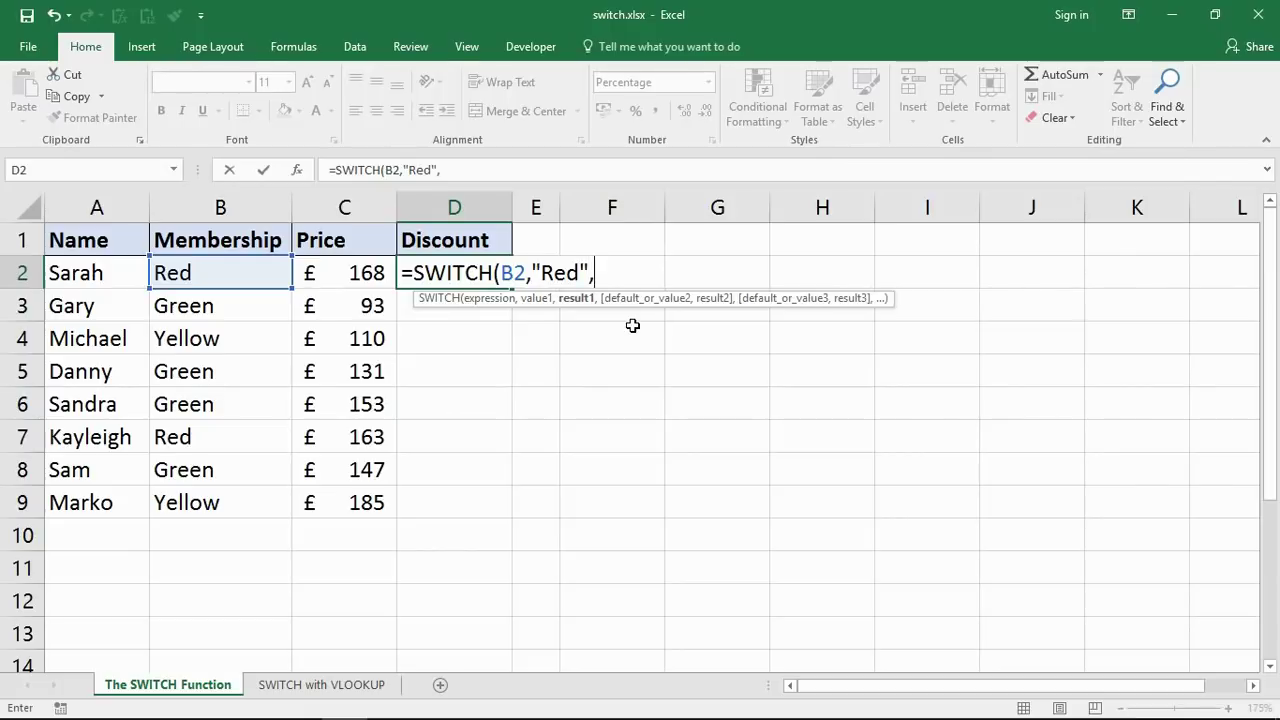
{"action": "type", "text": "2%"}
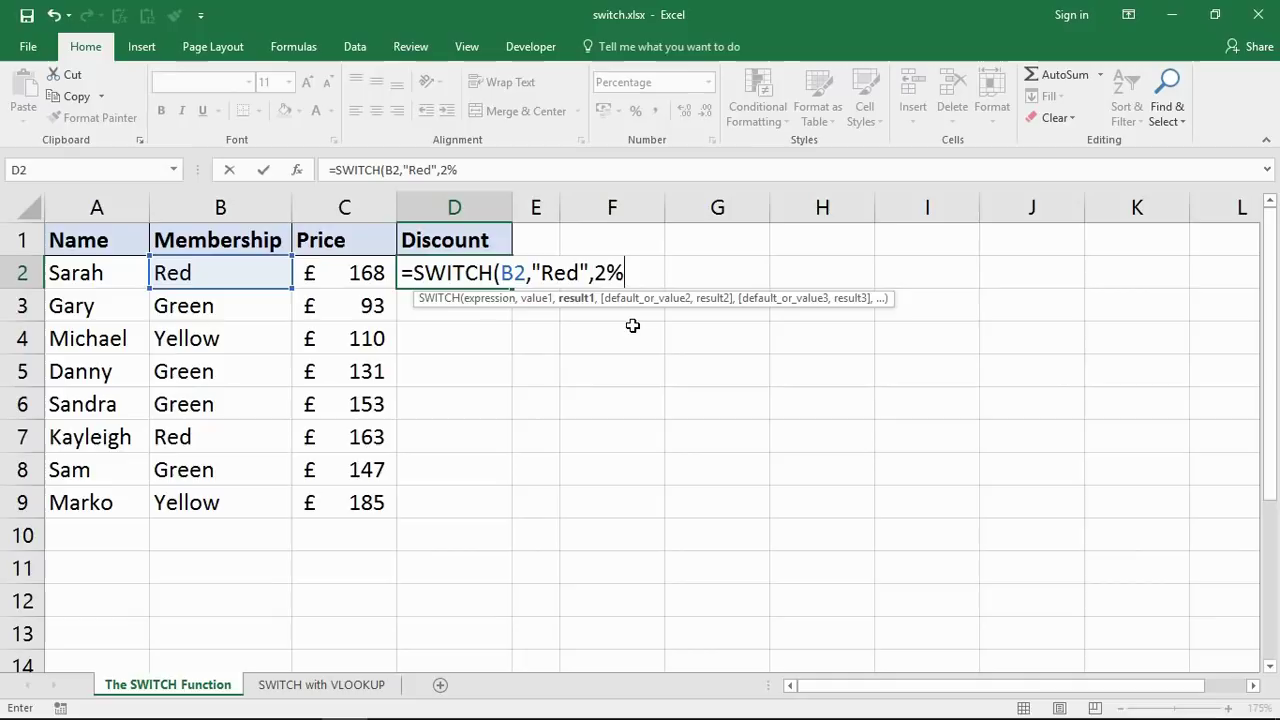
{"action": "key", "text": "BackSpace"}
{"action": "key", "text": "BackSpace"}
{"action": "type", "text": "10"}
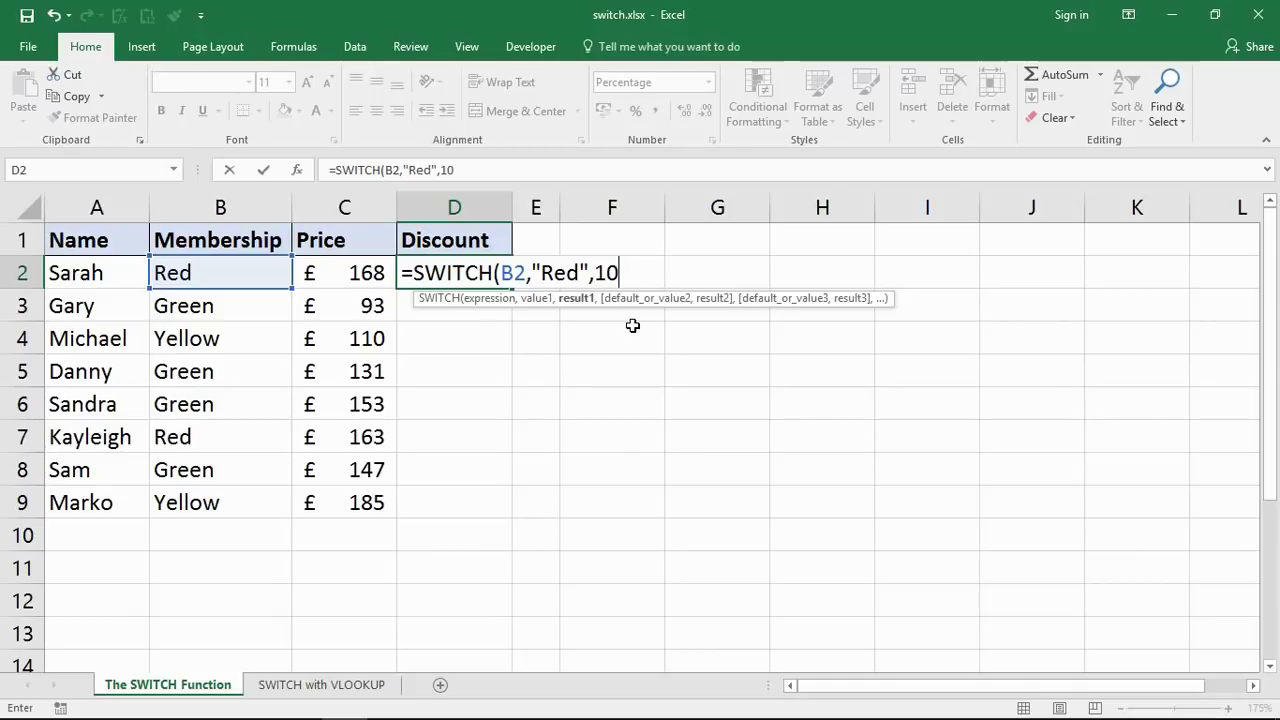
{"action": "type", "text": "%,"}
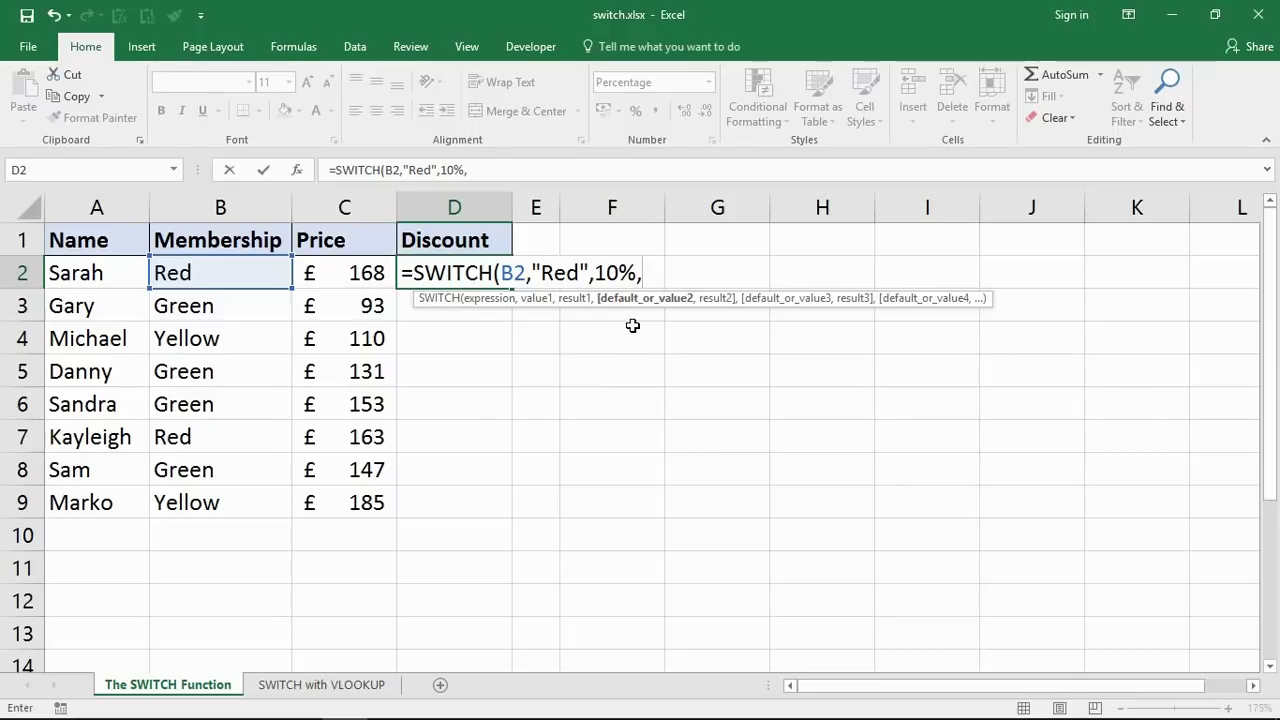
{"action": "type", "text": "\"Gree"}
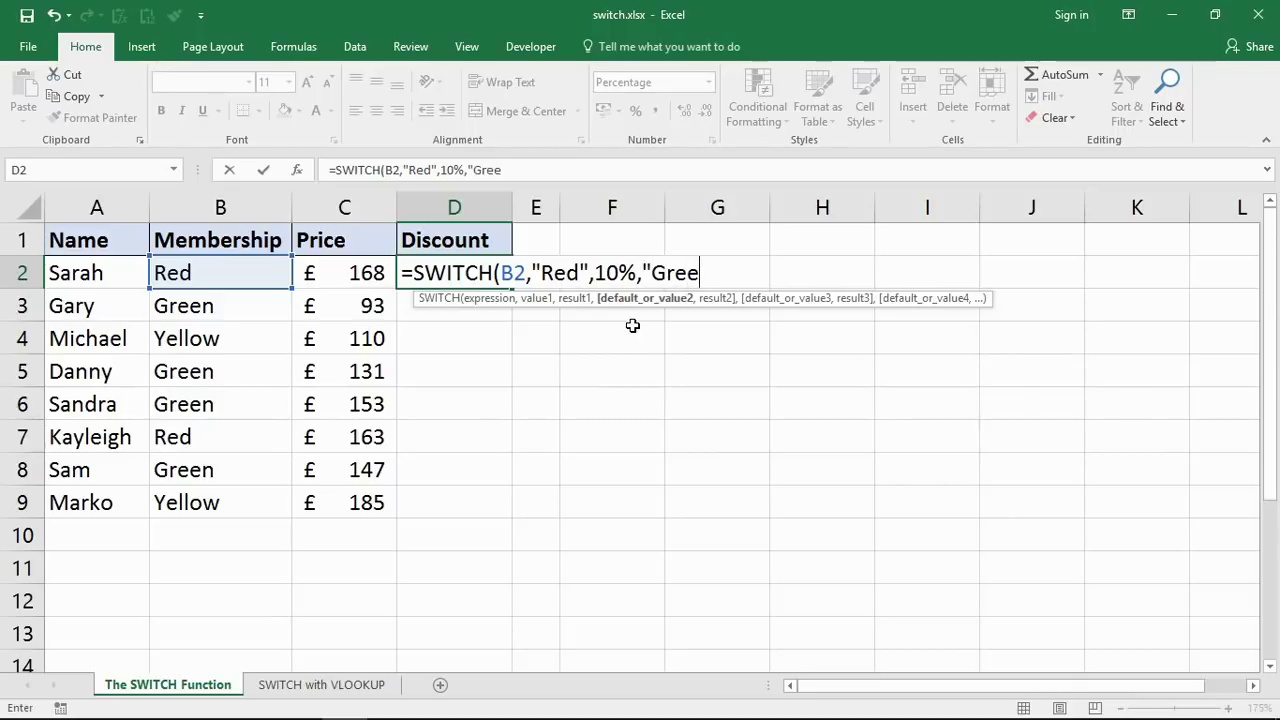
{"action": "type", "text": "n\","}
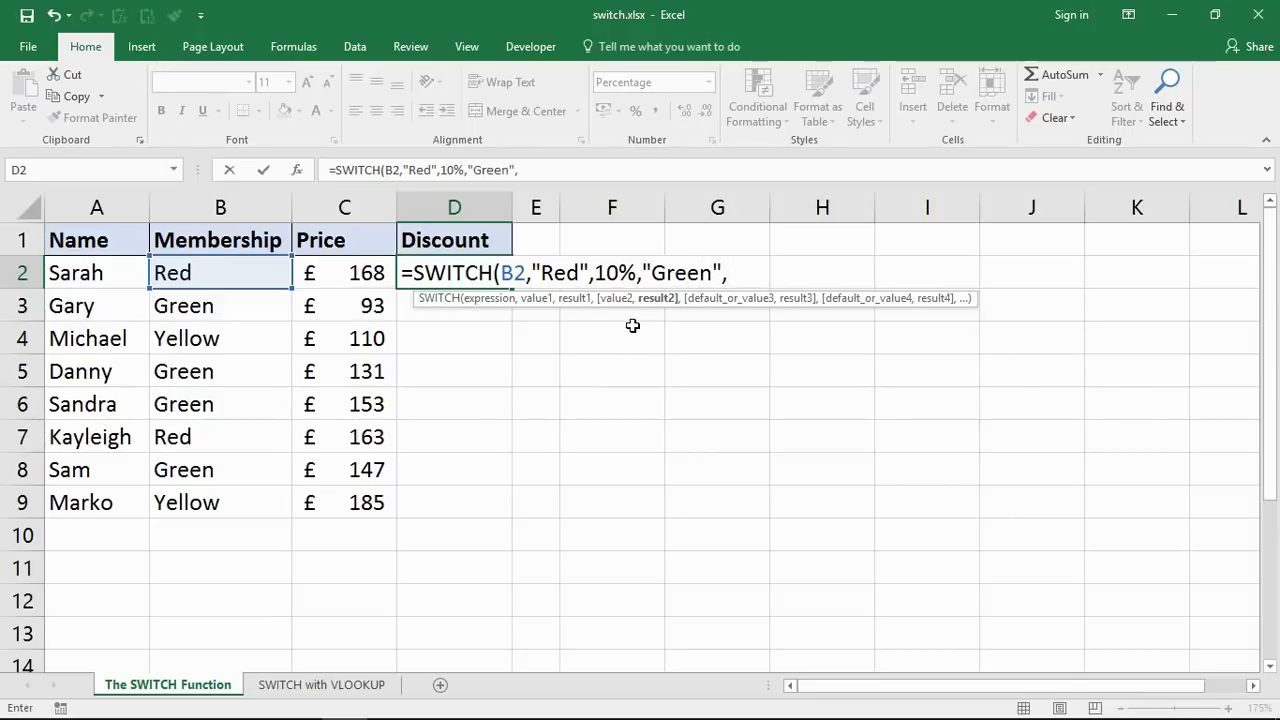
{"action": "type", "text": "14%"}
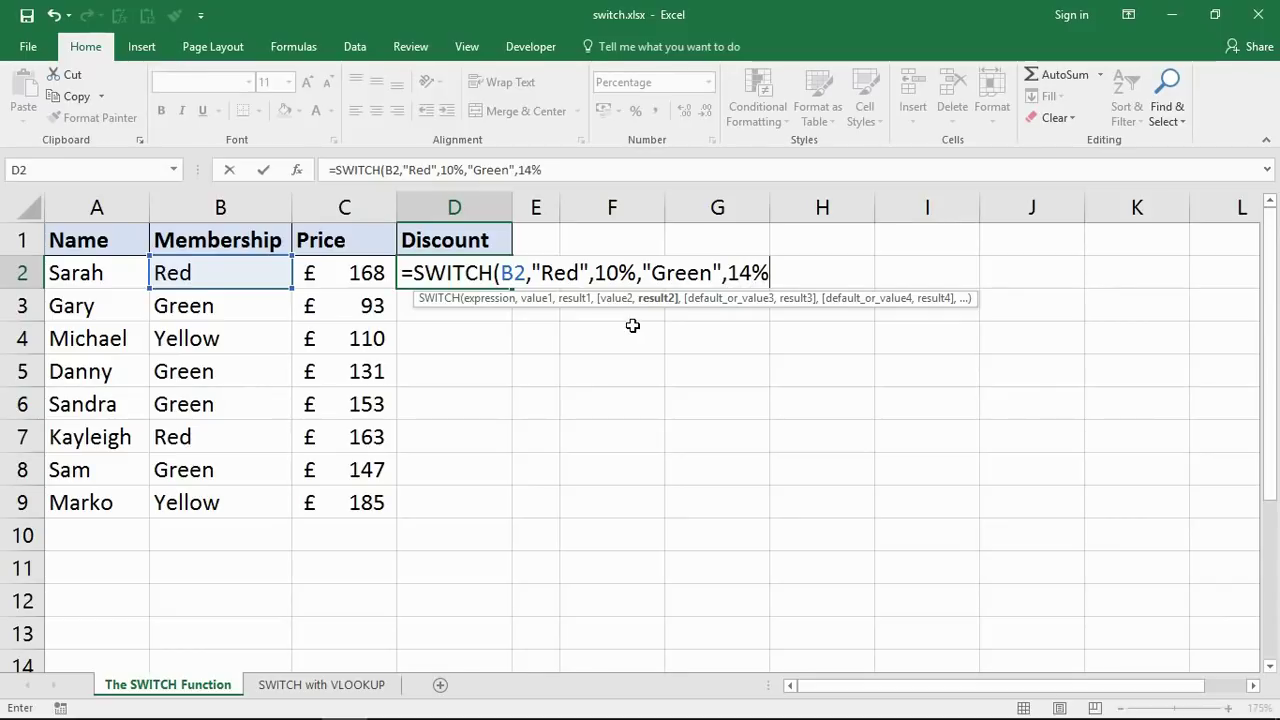
{"action": "type", "text": ","}
{"action": "type", "text": "\"Y"}
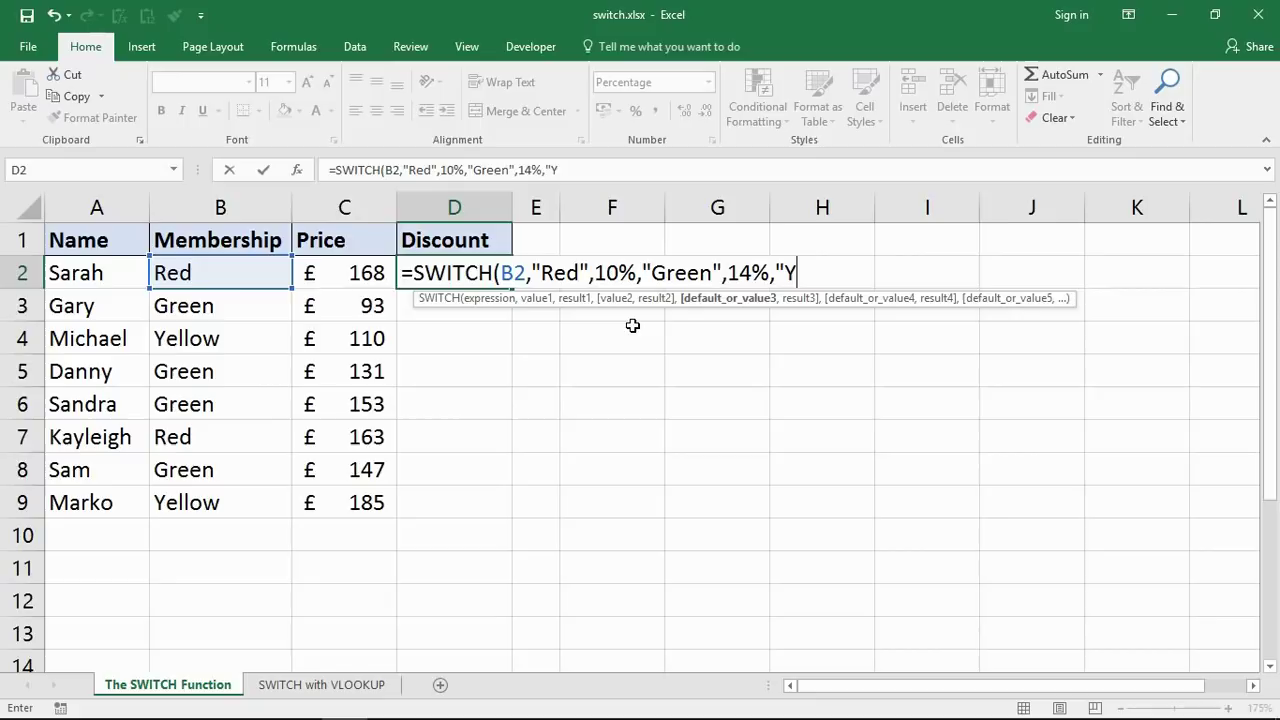
{"action": "type", "text": "ellow\","}
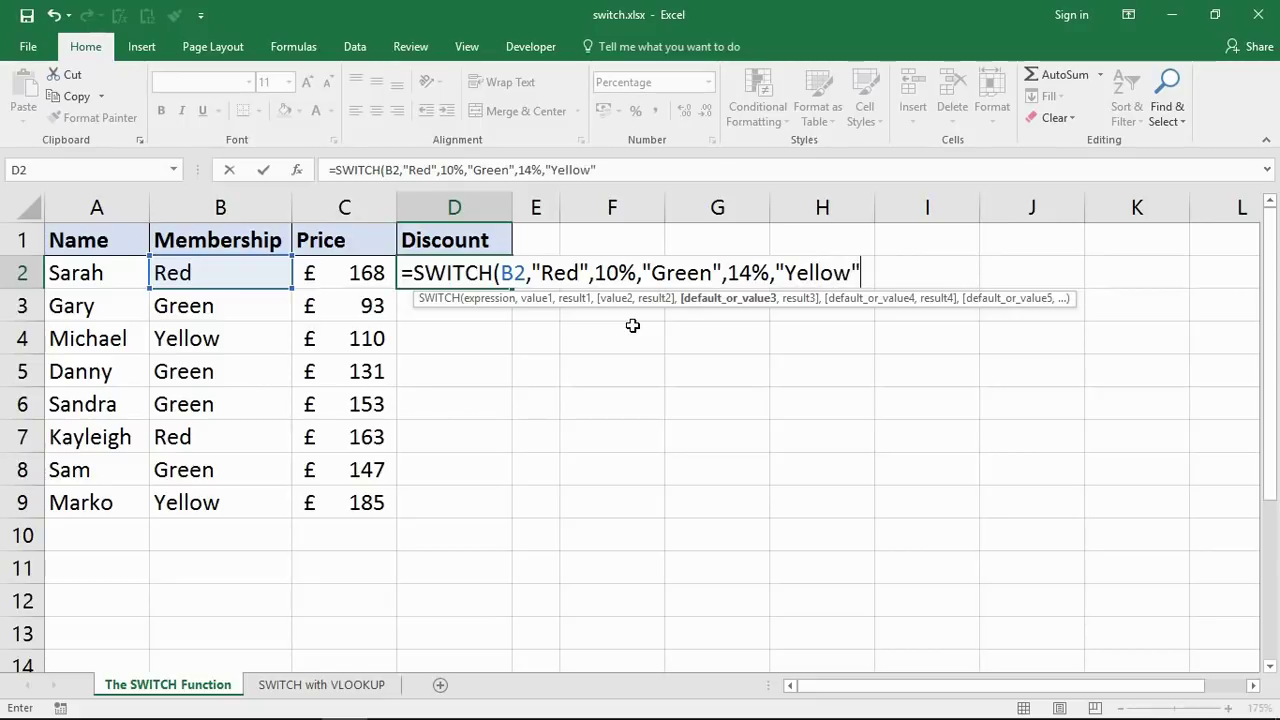
{"action": "type", "text": "1"}
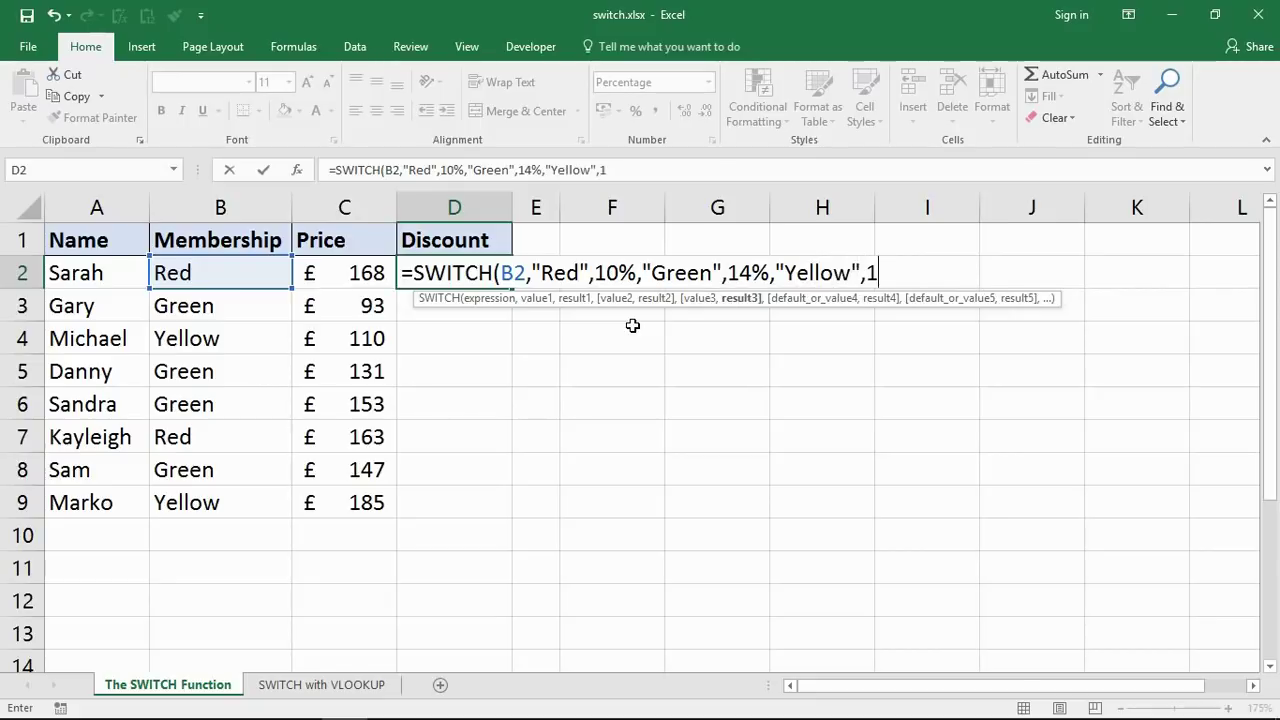
{"action": "type", "text": "8%"}
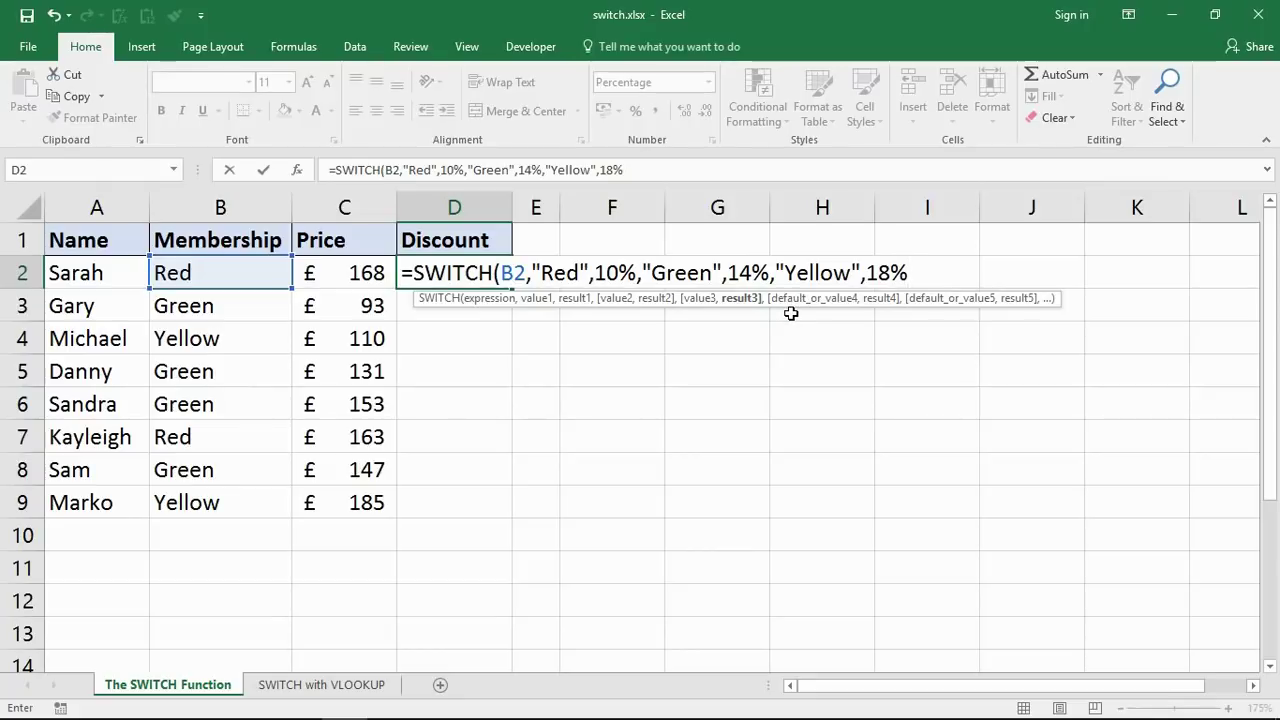
Add the "Not a valid membership" default, fix the 'vald' typo, then close and commit the formula
{"action": "type", "text": ",\""}
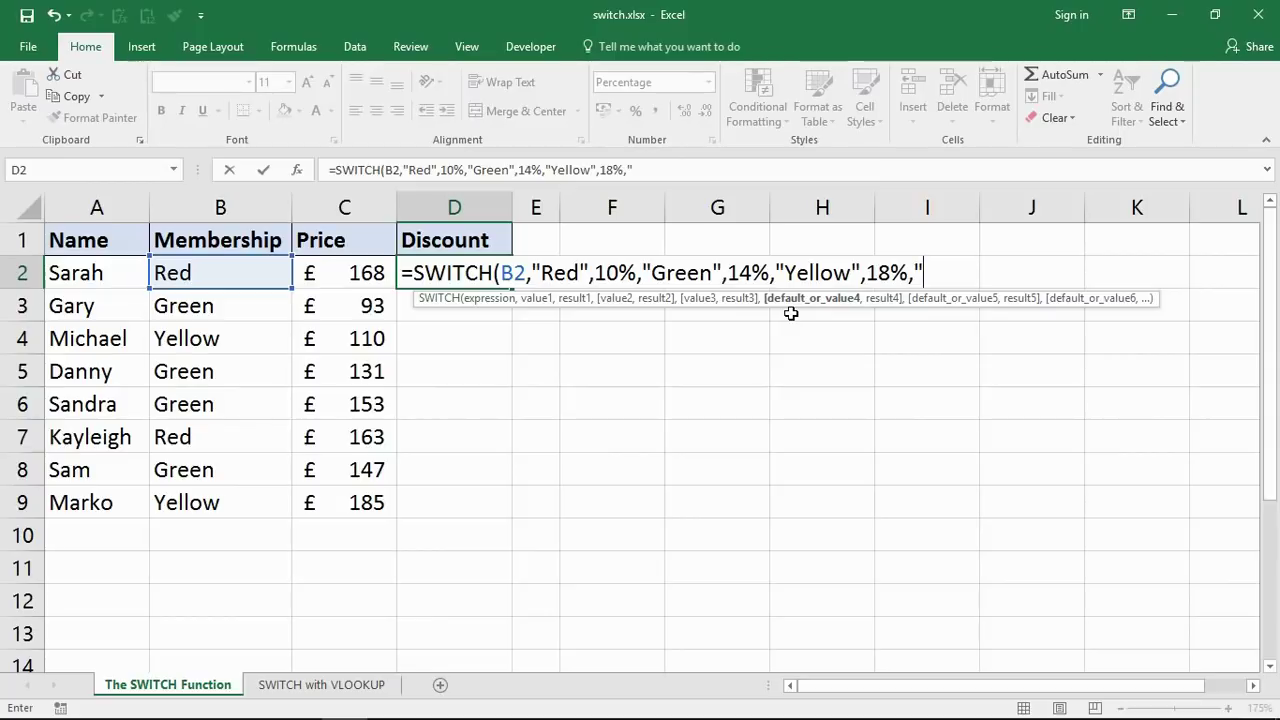
{"action": "type", "text": "Not a val"}
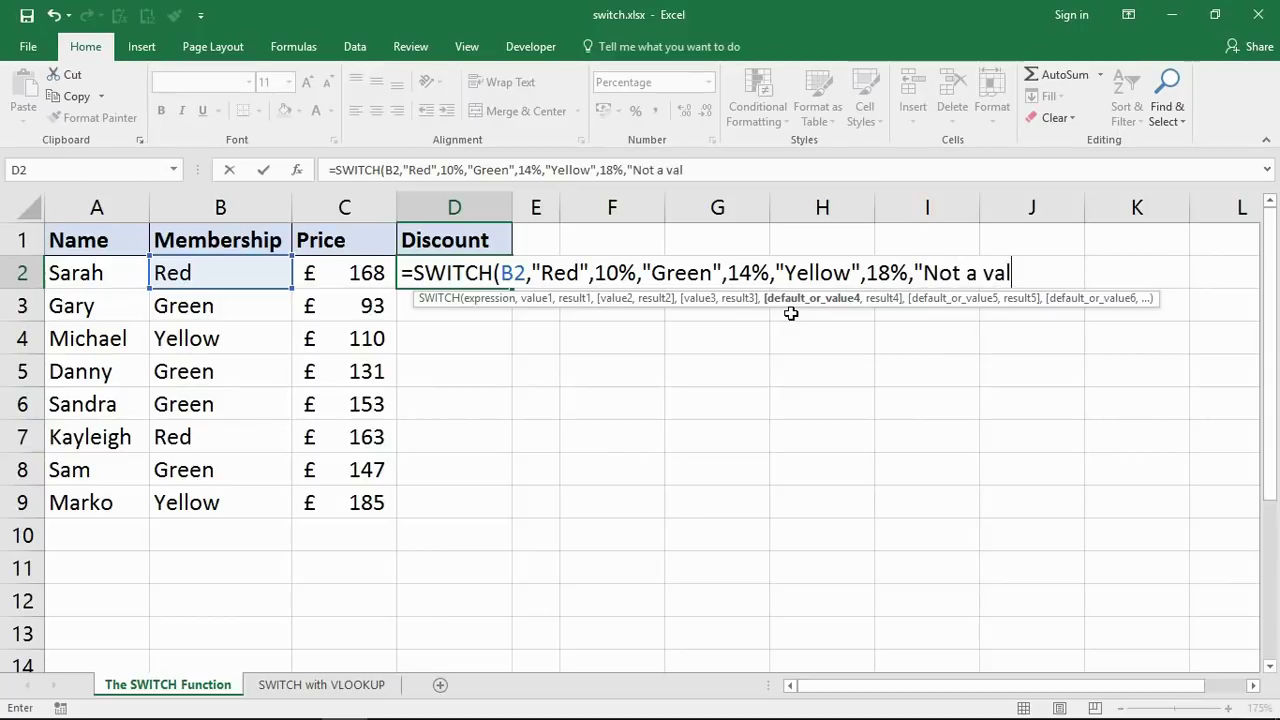
{"action": "type", "text": "d membership"}
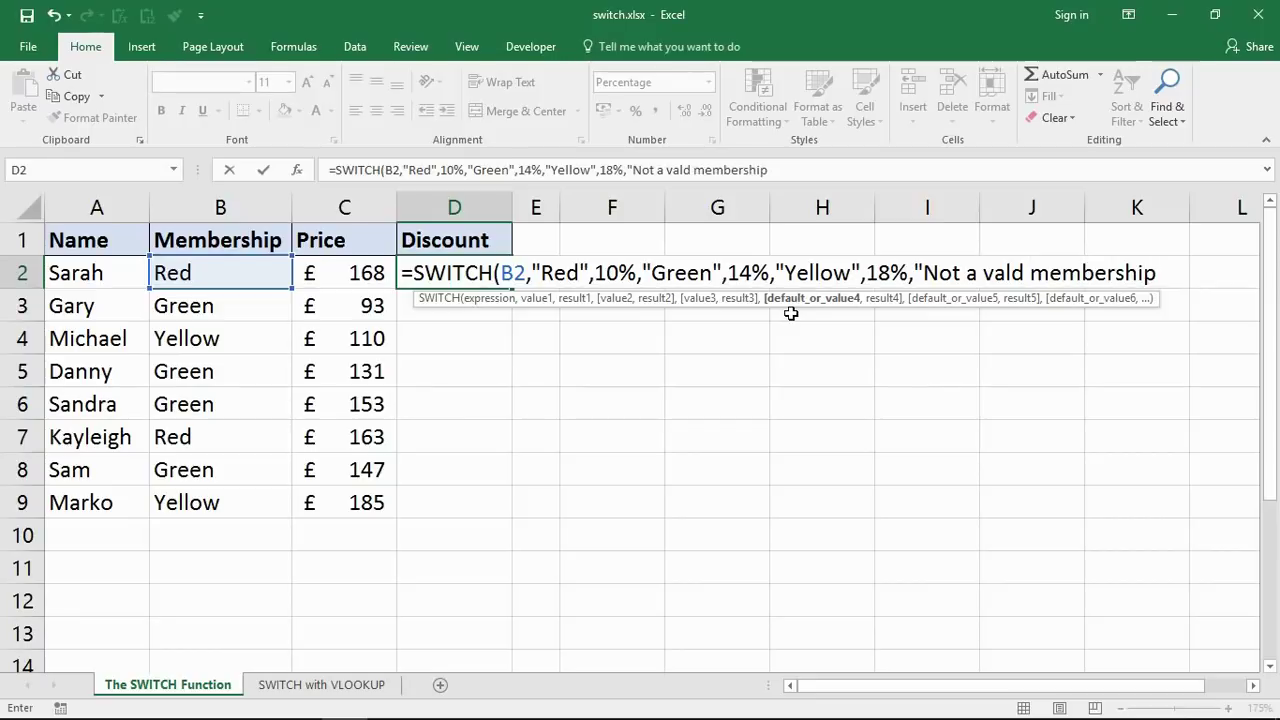
{"action": "type", "text": "\""}
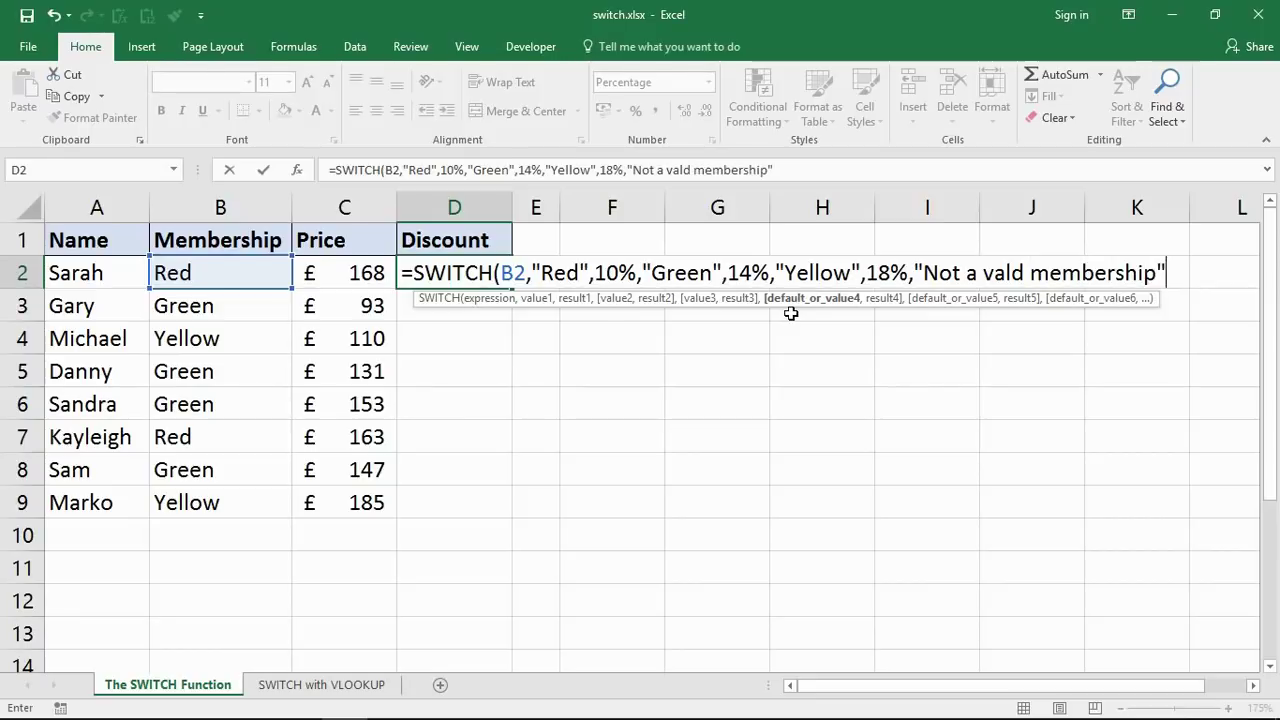
{"action": "left_click", "coordinate": [1012, 272]}
{"action": "type", "text": "i"}
{"action": "left_click", "coordinate": [1172, 272]}
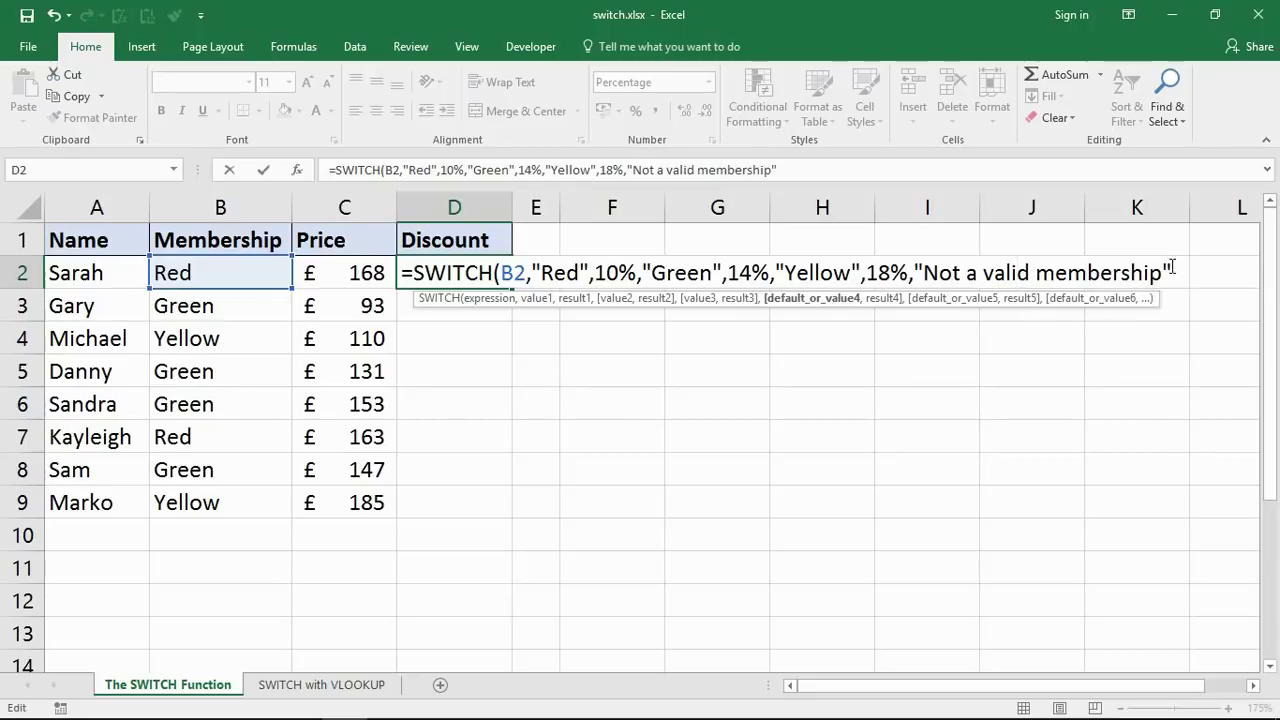
{"action": "type", "text": ")"}
{"action": "key", "text": "ctrl+Return"}
{"action": "left_click", "coordinate": [465, 271]}
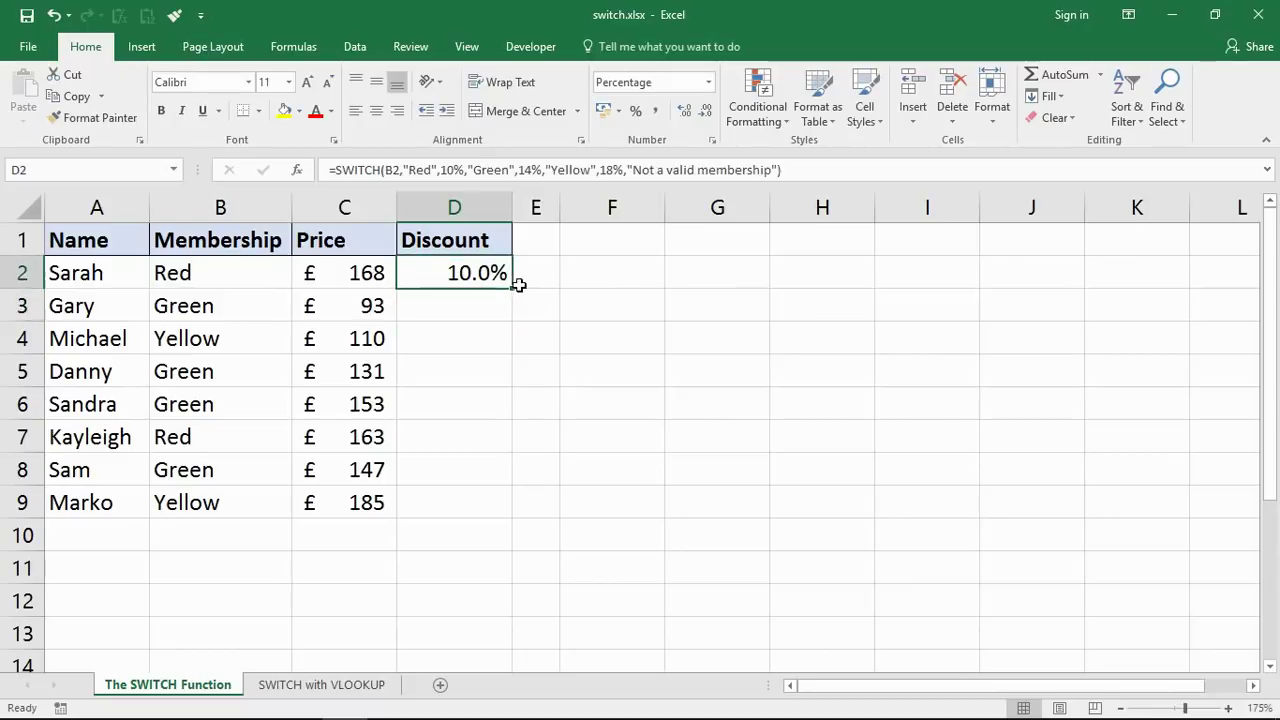
{"action": "left_click_drag", "start_coordinate": [512, 288], "coordinate": [508, 524]}
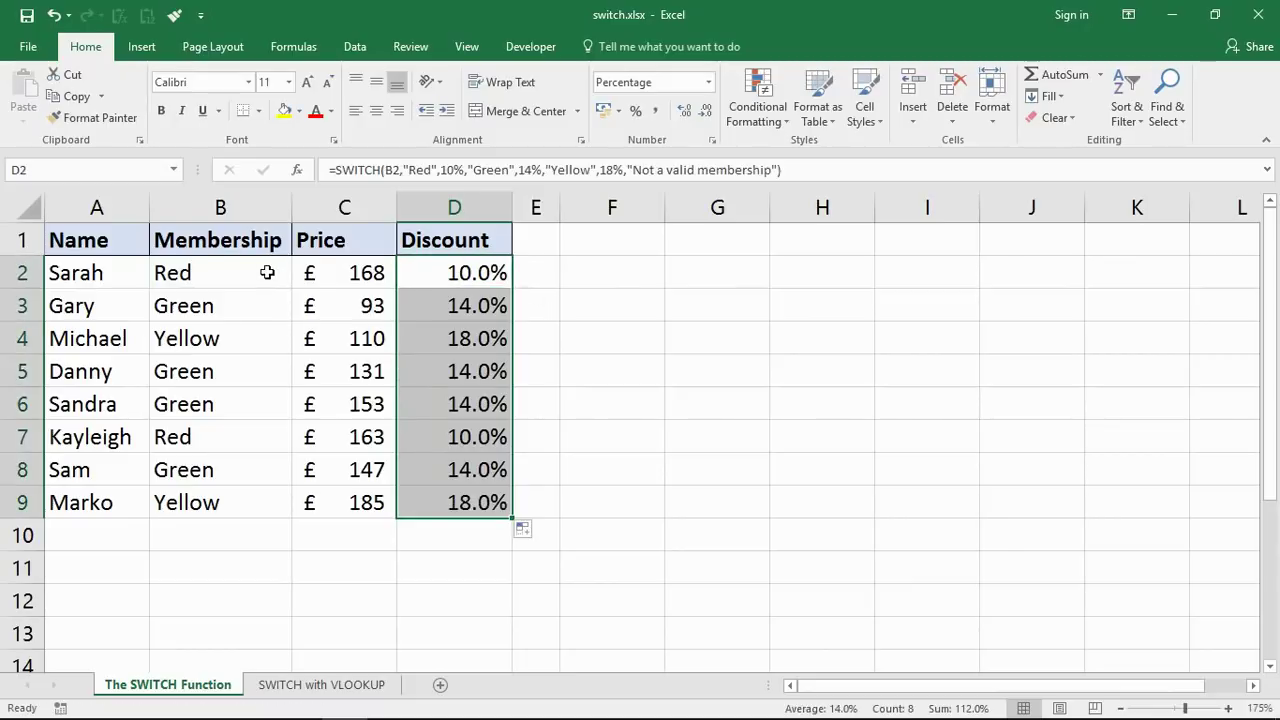
{"action": "left_click_drag", "start_coordinate": [265, 272], "coordinate": [446, 277]}
{"action": "left_click_drag", "start_coordinate": [275, 306], "coordinate": [445, 310]}
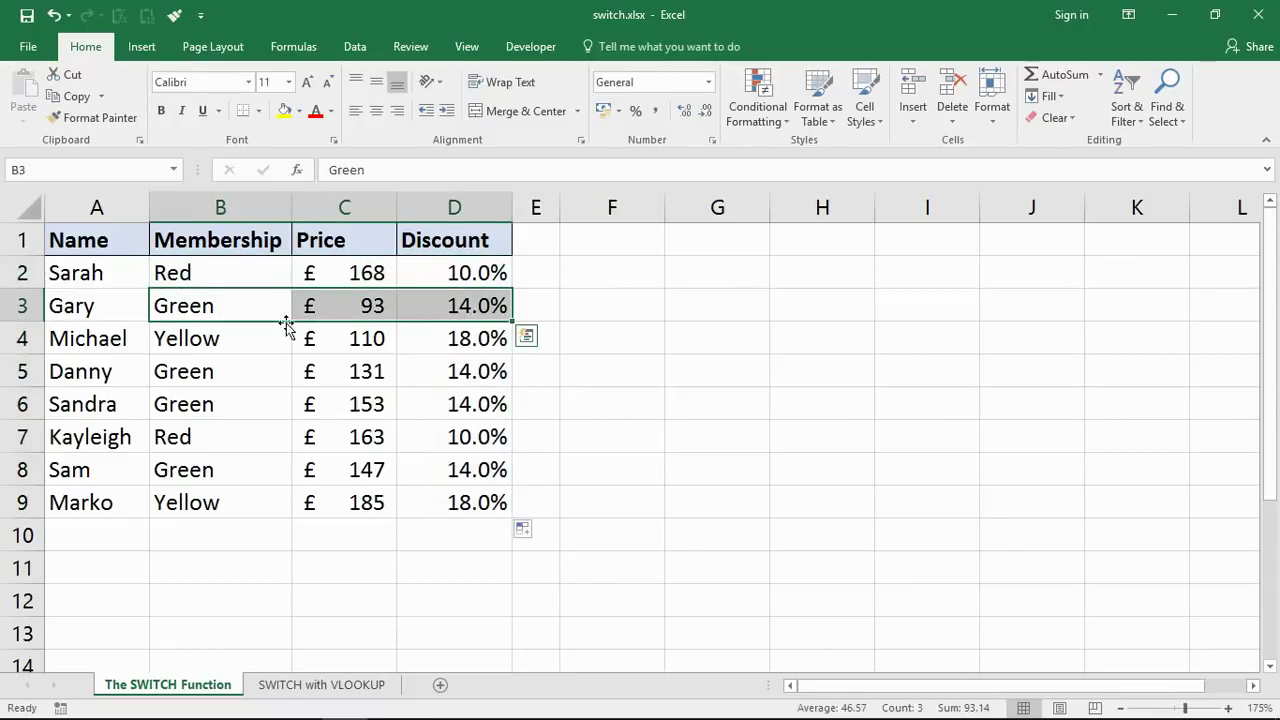
{"action": "left_click_drag", "start_coordinate": [265, 335], "coordinate": [491, 338]}
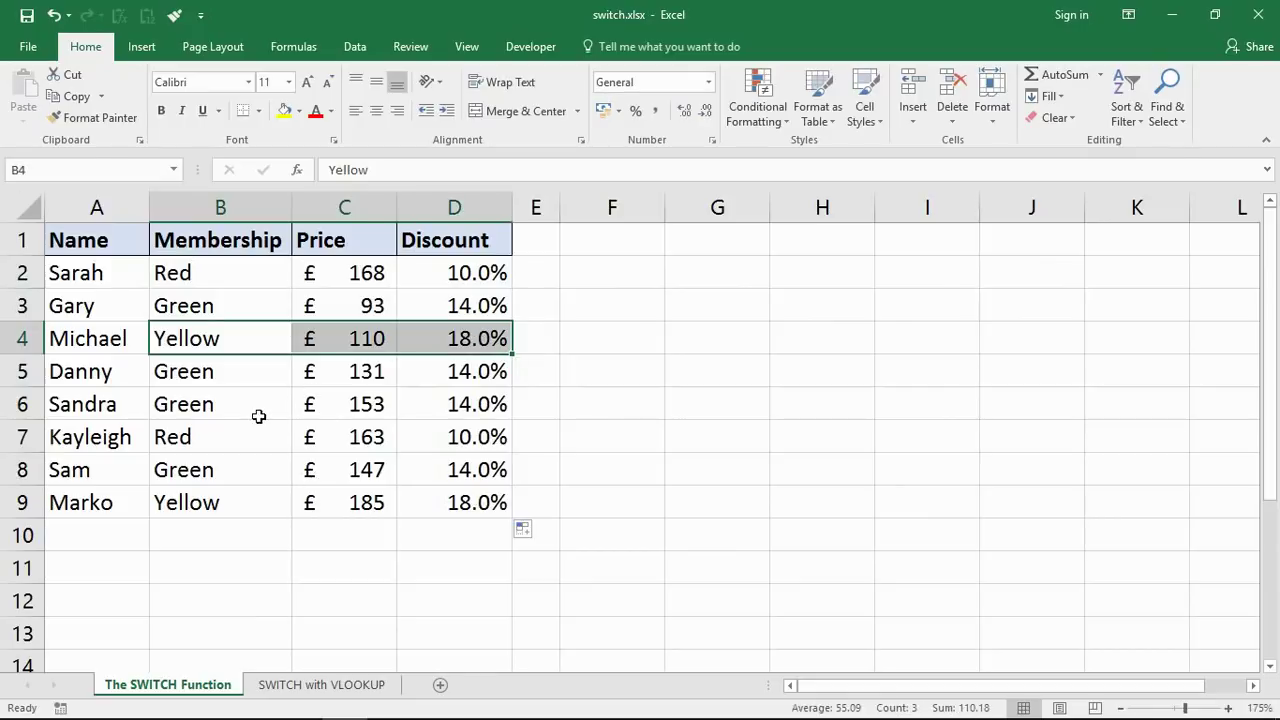
{"action": "left_click", "coordinate": [255, 408]}
{"action": "type", "text": "Brown"}
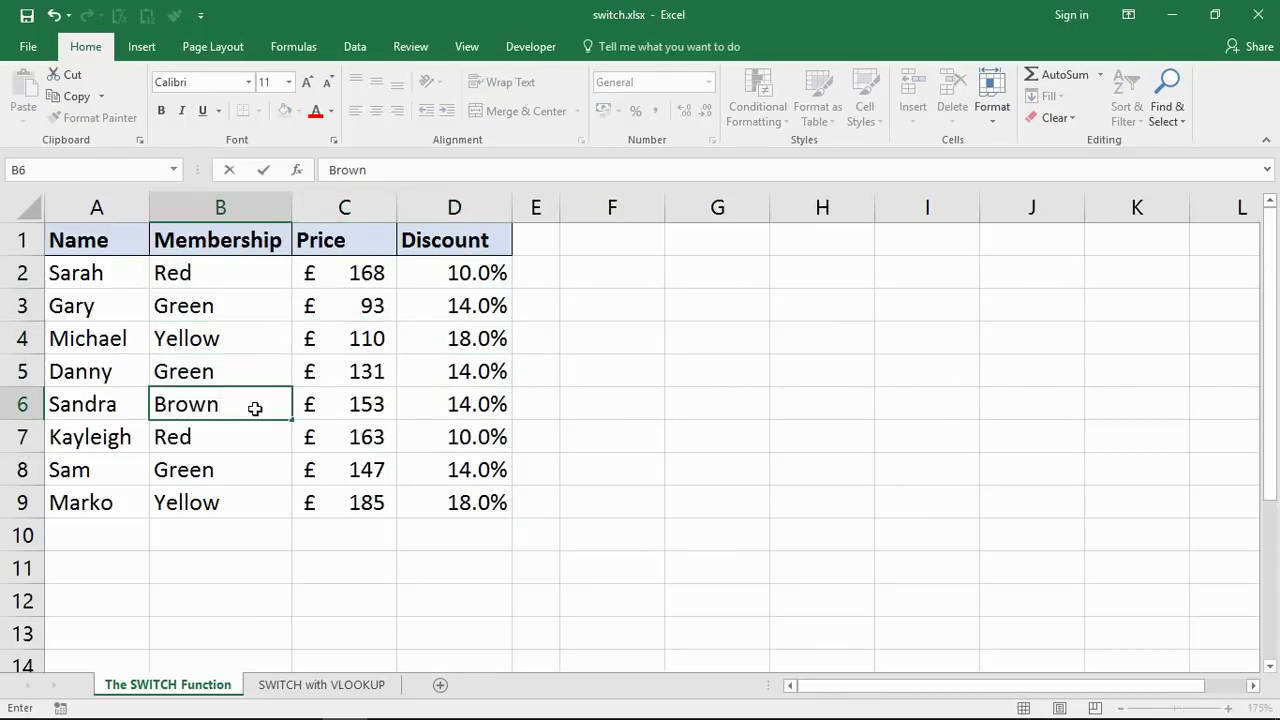
{"action": "key", "text": "Return"}
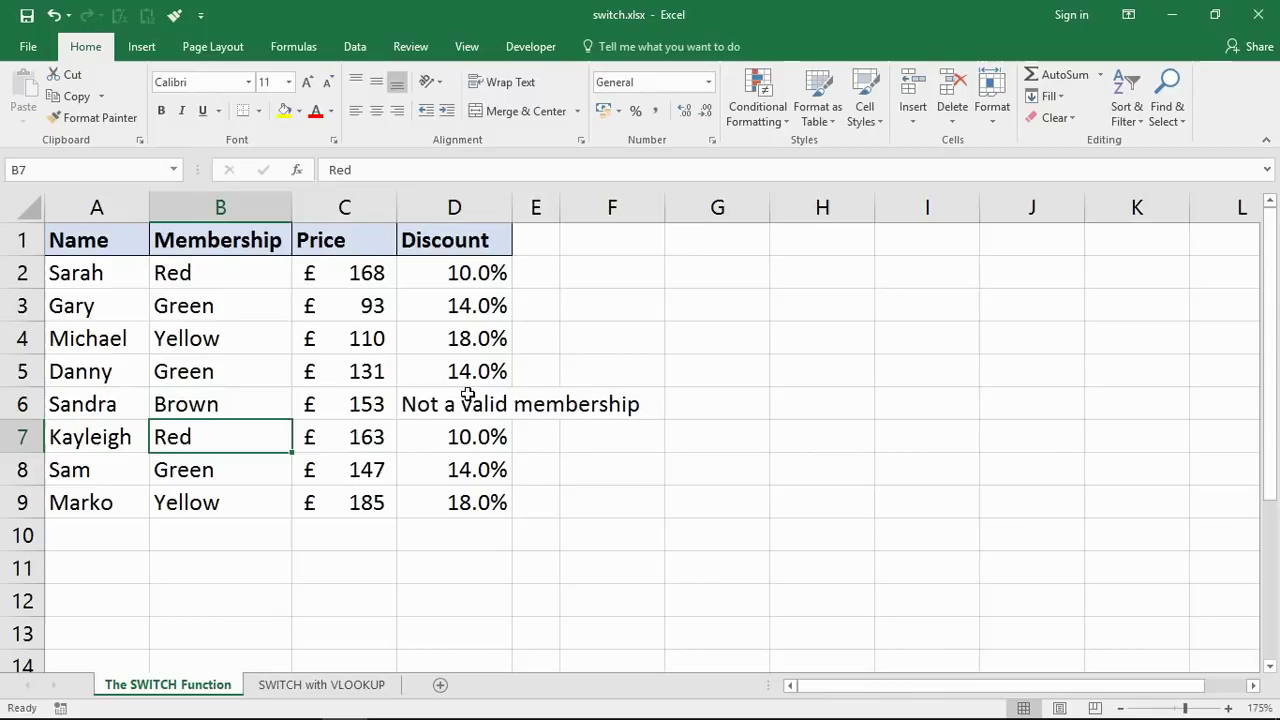
{"action": "left_click", "coordinate": [234, 404]}
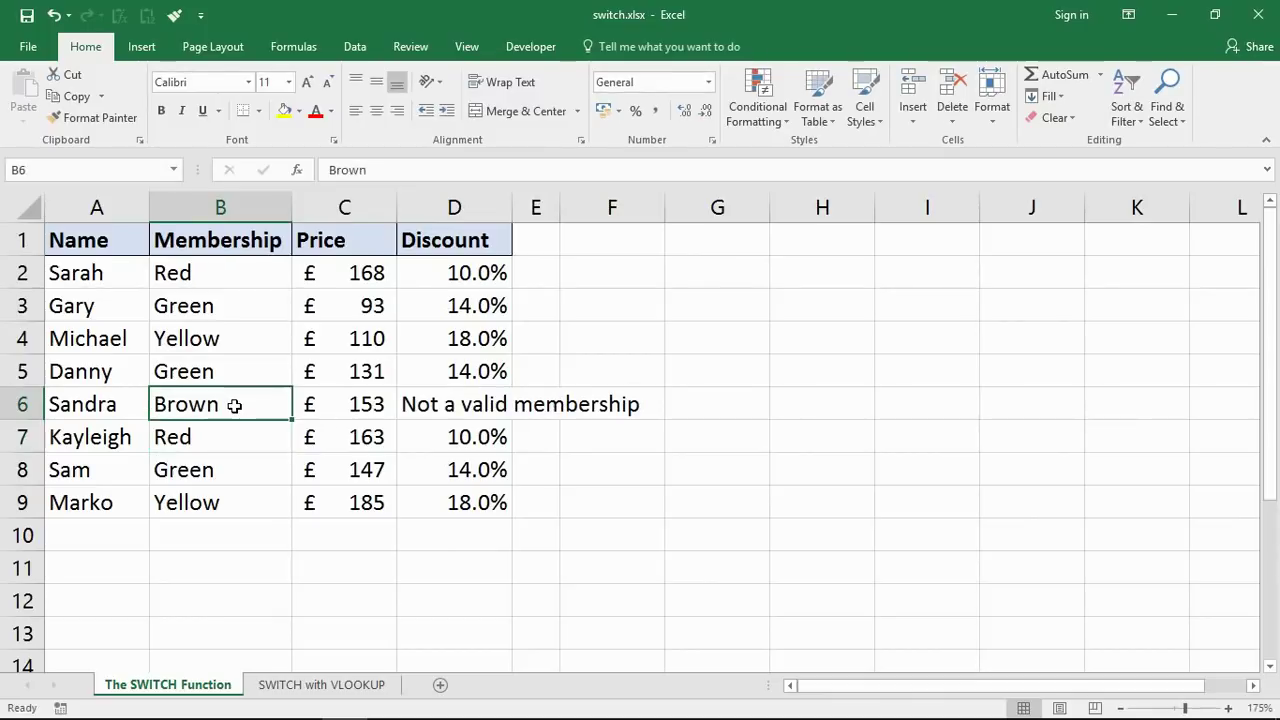
{"action": "key", "text": "ctrl+z"}
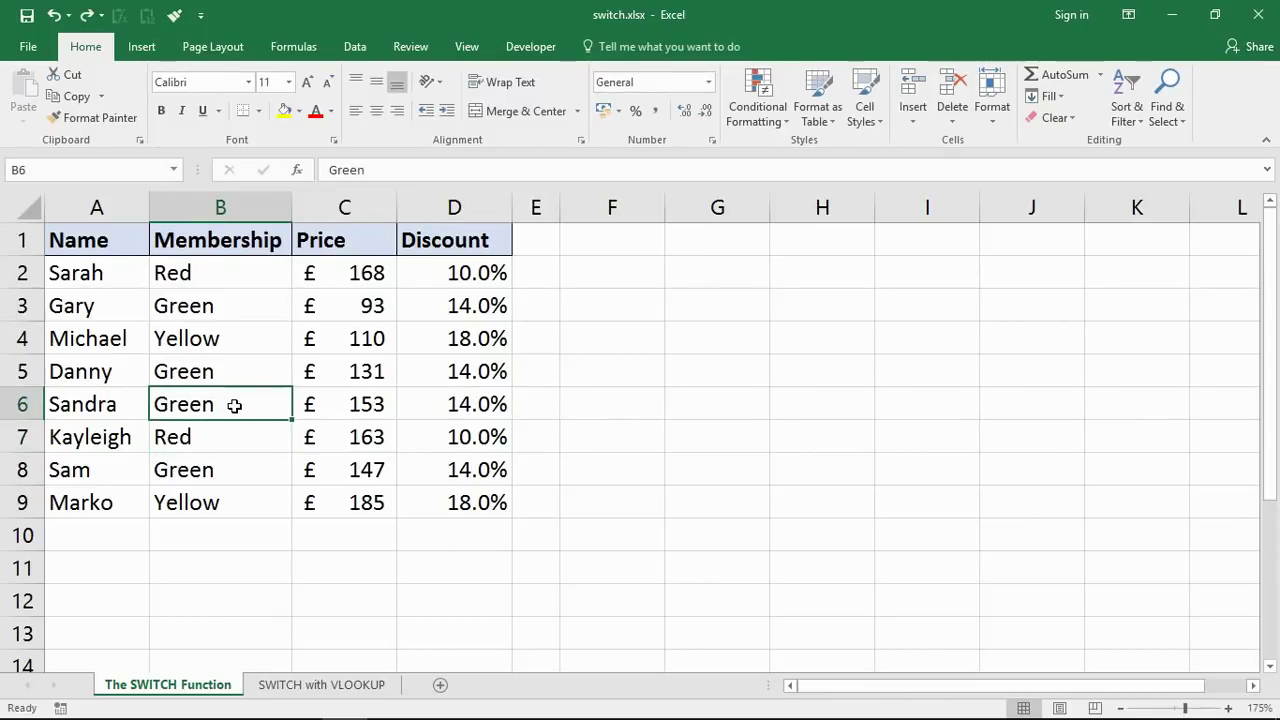
{"action": "left_click", "coordinate": [460, 274]}
{"action": "key", "text": "ctrl+Down"}
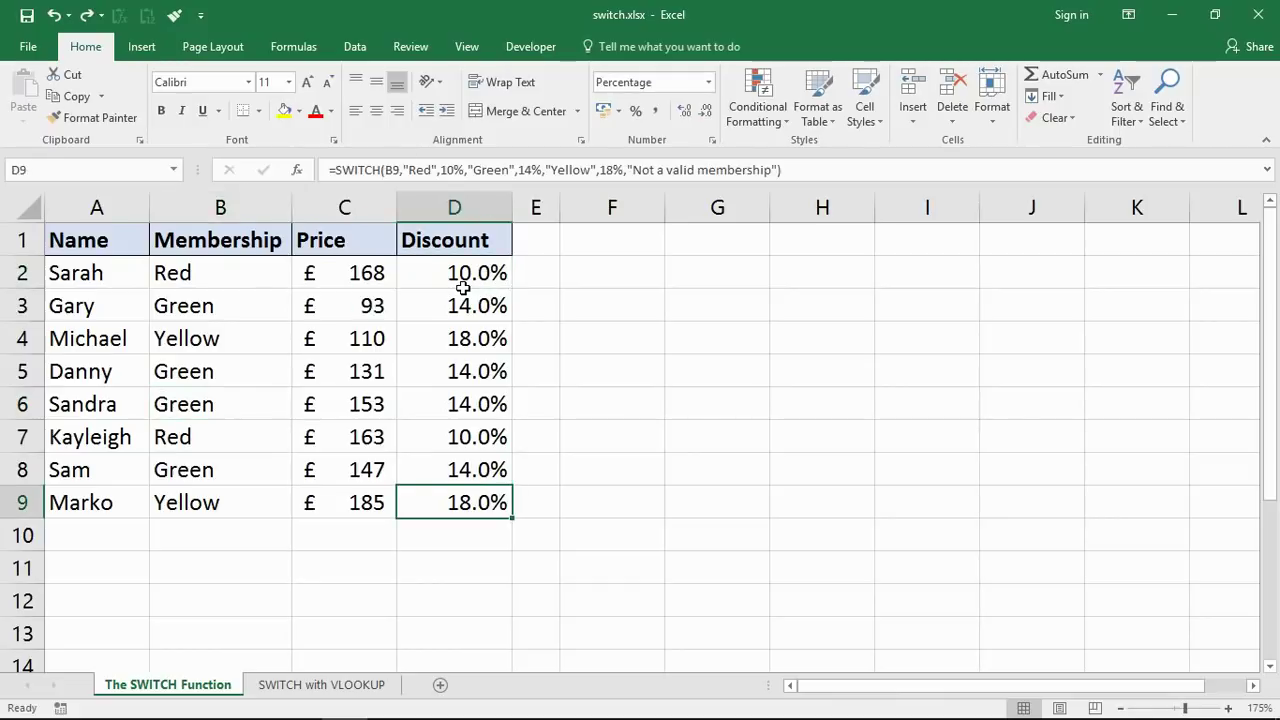
{"action": "double_click", "coordinate": [460, 274]}
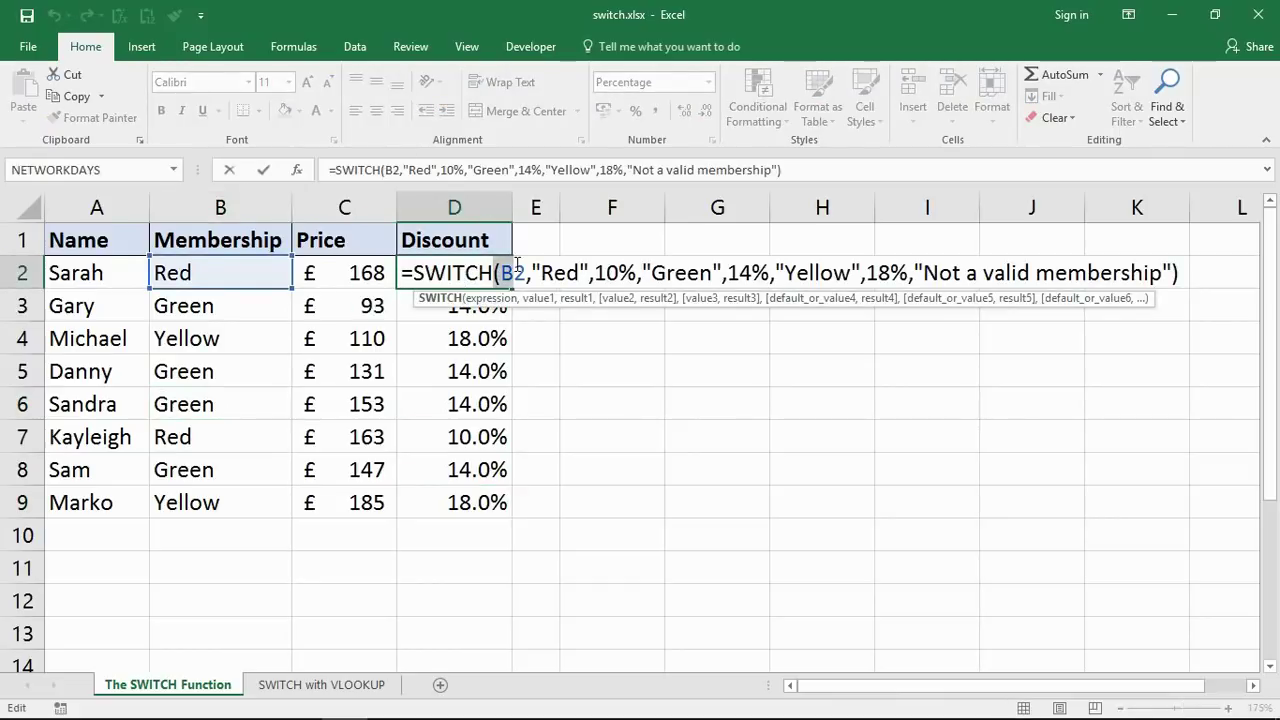
{"action": "left_click_drag", "start_coordinate": [517, 263], "coordinate": [521, 263]}
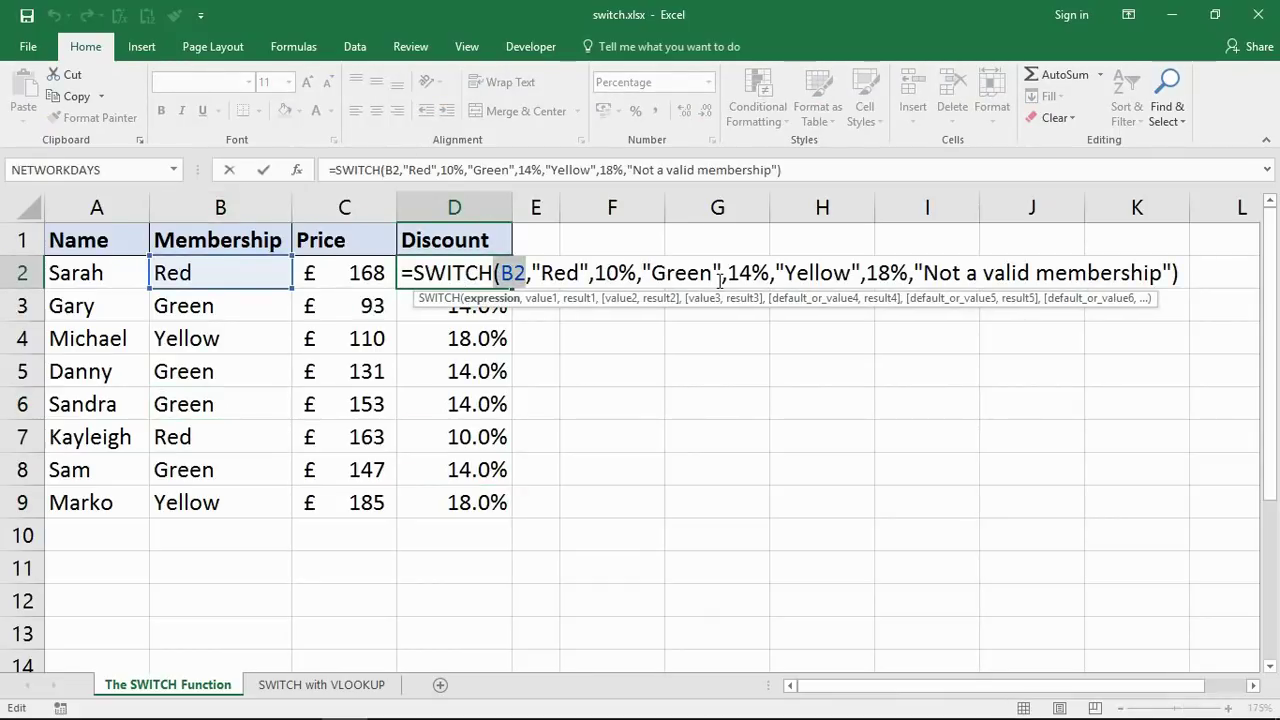
{"action": "left_click_drag", "start_coordinate": [541, 272], "coordinate": [586, 272]}
{"action": "left_click", "coordinate": [612, 272]}
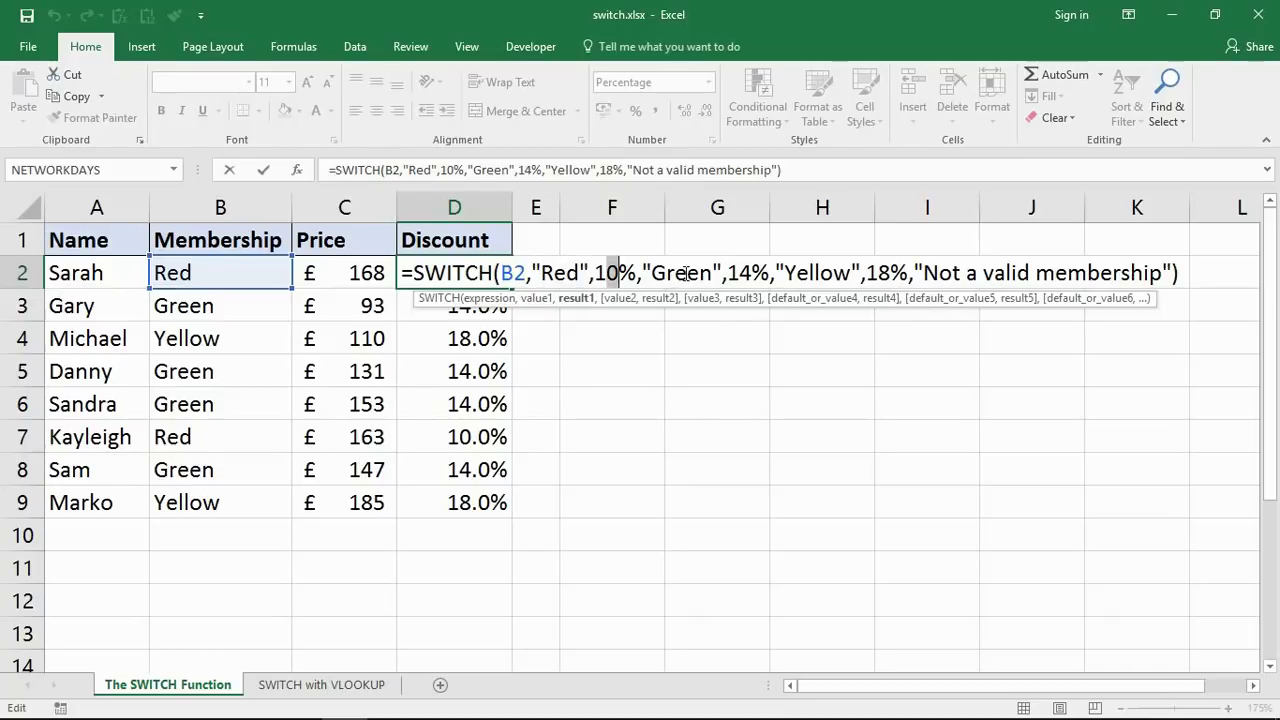
{"action": "left_click_drag", "start_coordinate": [686, 272], "coordinate": [854, 272]}
{"action": "left_click_drag", "start_coordinate": [878, 272], "coordinate": [910, 272]}
{"action": "left_click", "coordinate": [1065, 298]}
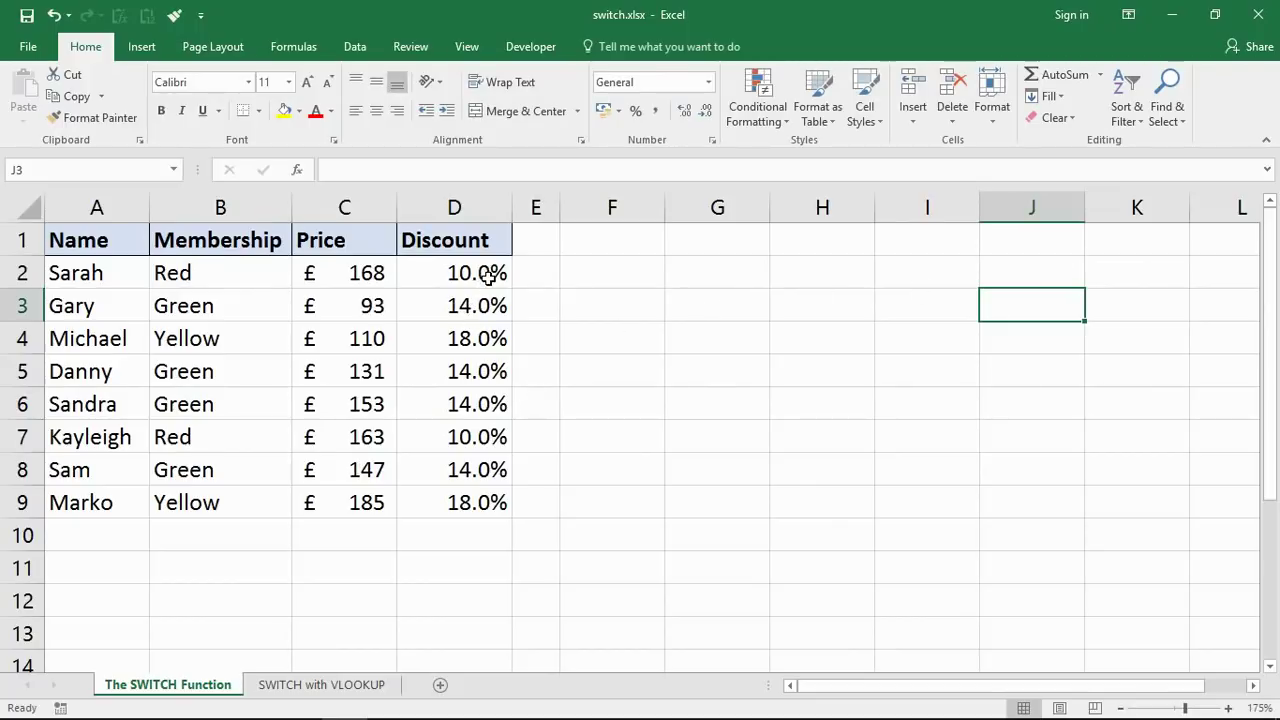
{"action": "double_click", "coordinate": [489, 278]}
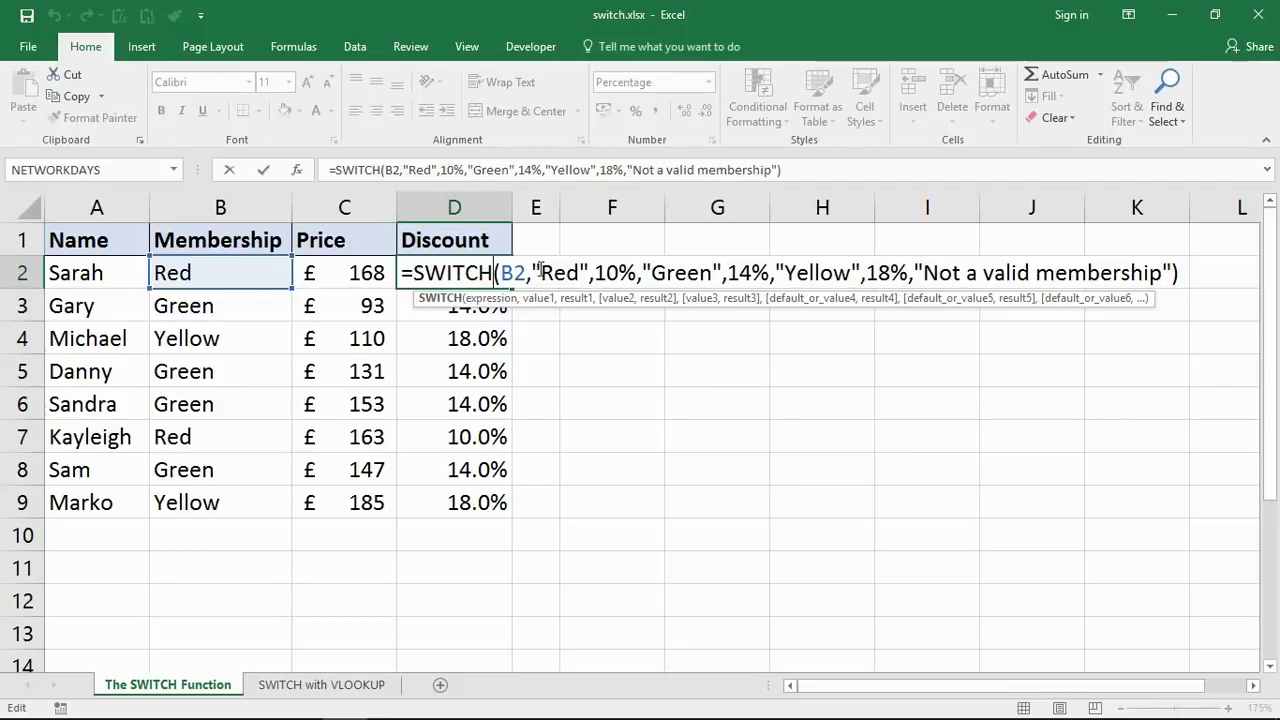
{"action": "left_click", "coordinate": [580, 272]}
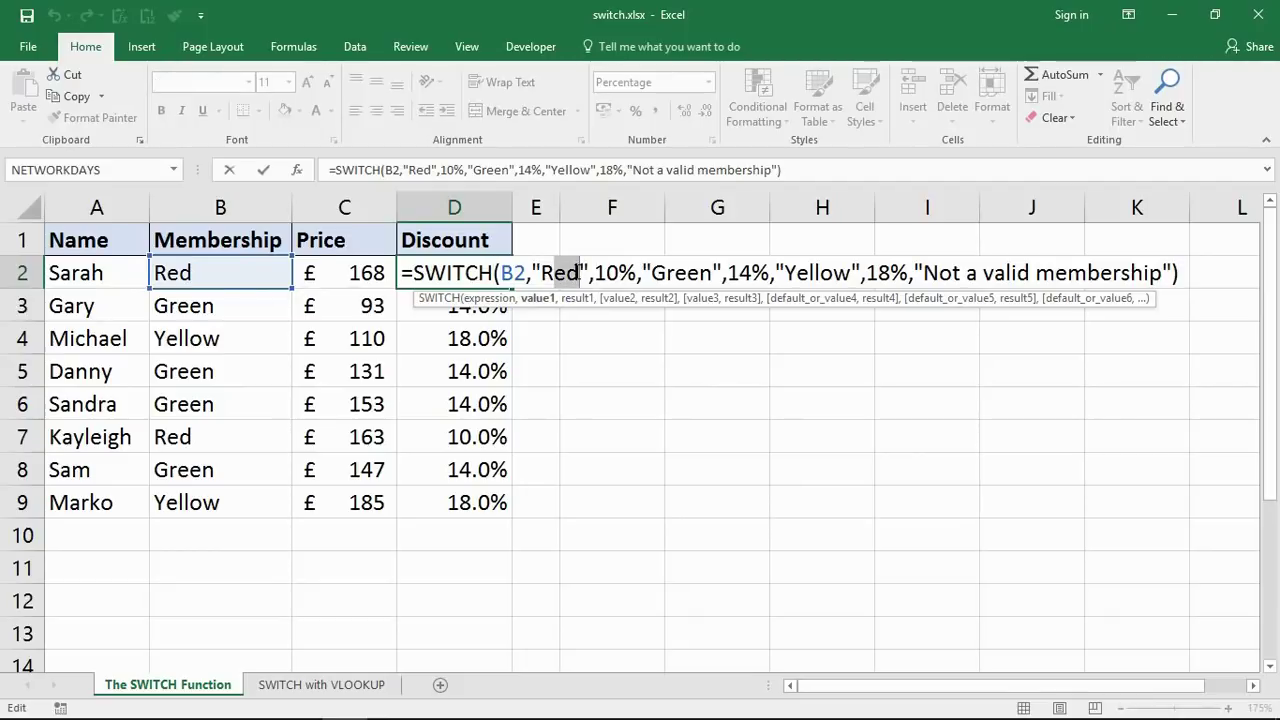
{"action": "key", "text": "BackSpace"}
{"action": "key", "text": "BackSpace"}
{"action": "key", "text": "BackSpace"}
{"action": "type", "text": ">"}
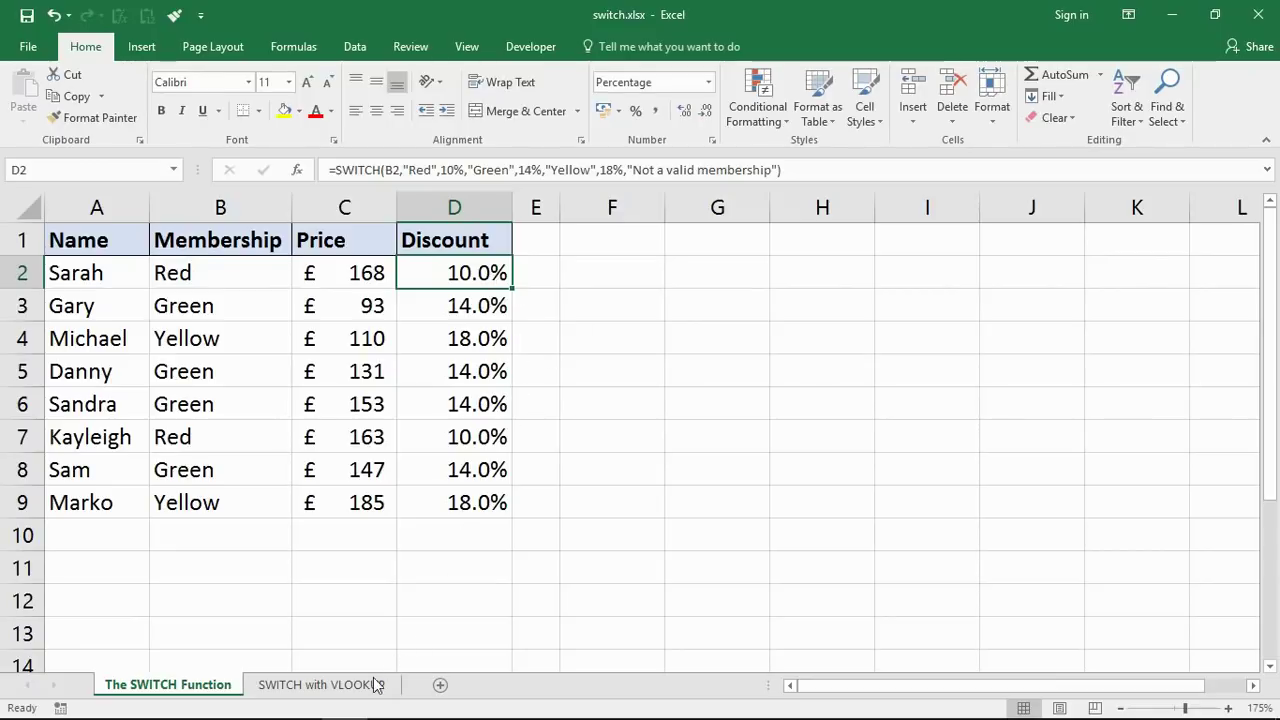
Switch to the SWITCH with VLOOKUP sheet and review the Red, Green and Yellow discount tables
{"action": "left_click", "coordinate": [330, 684]}
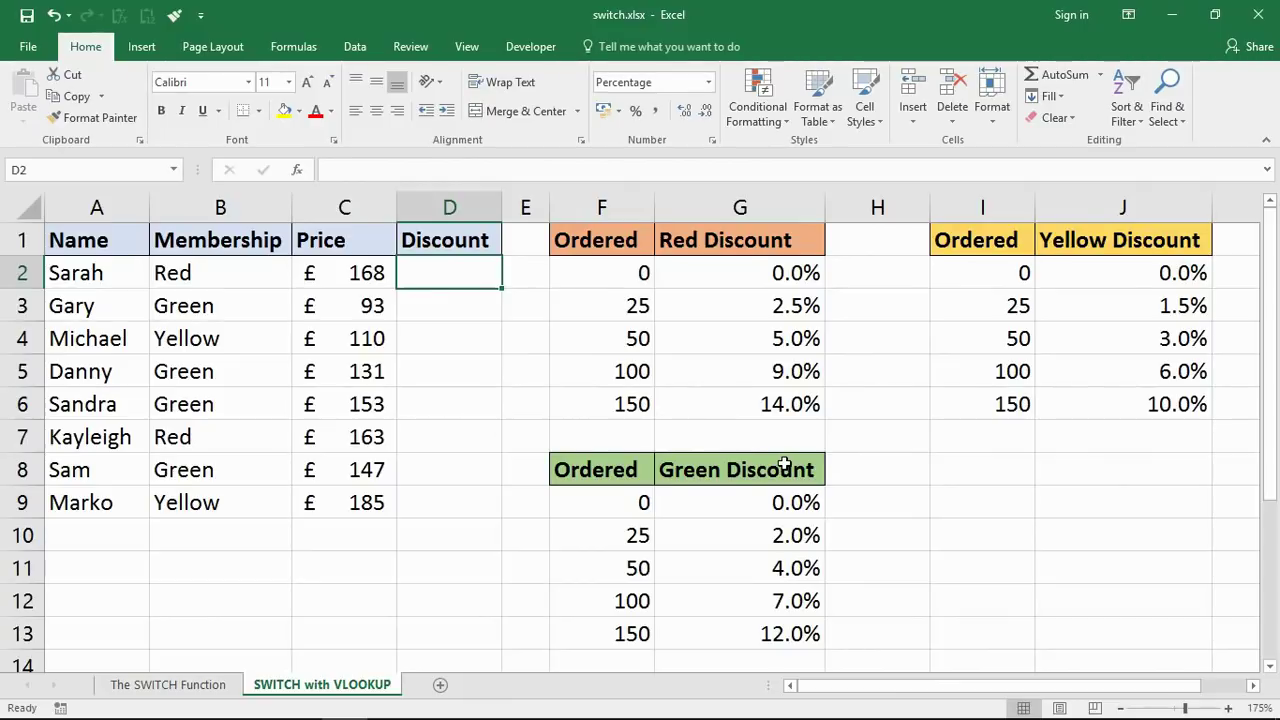
{"action": "left_click_drag", "start_coordinate": [624, 246], "coordinate": [754, 403]}
{"action": "left_click_drag", "start_coordinate": [626, 460], "coordinate": [766, 631]}
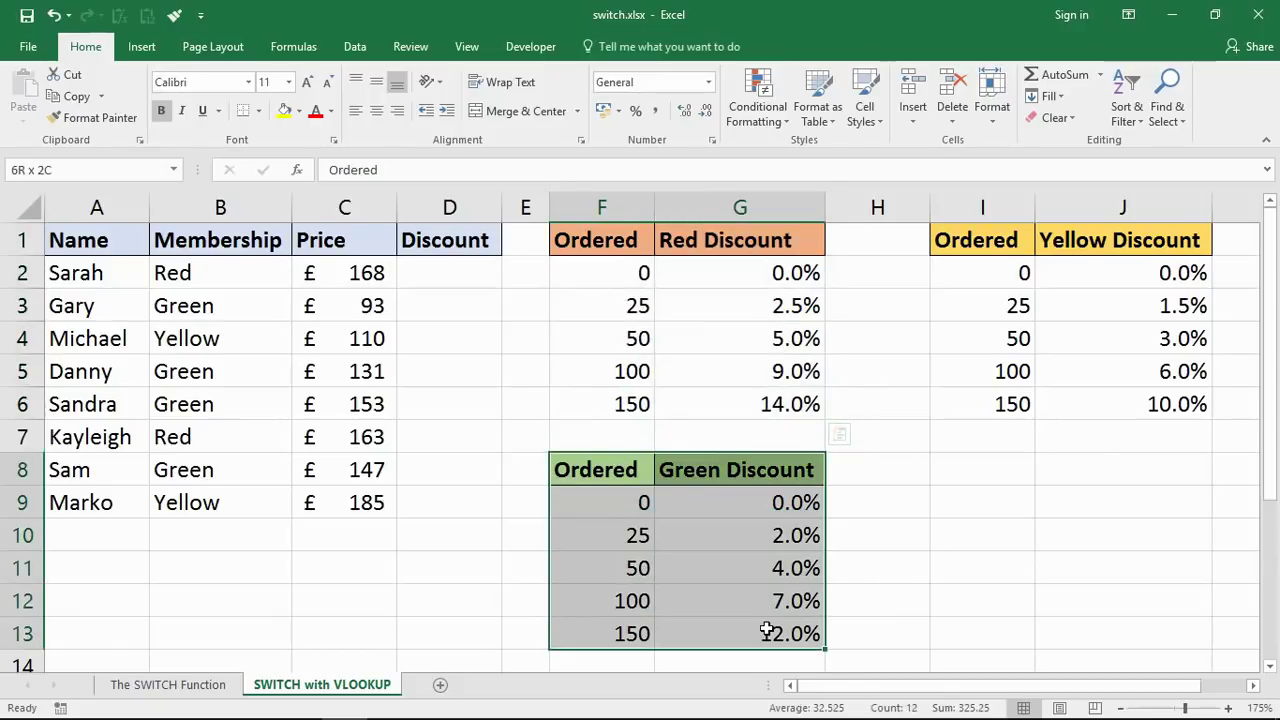
{"action": "left_click_drag", "start_coordinate": [980, 246], "coordinate": [1134, 405]}
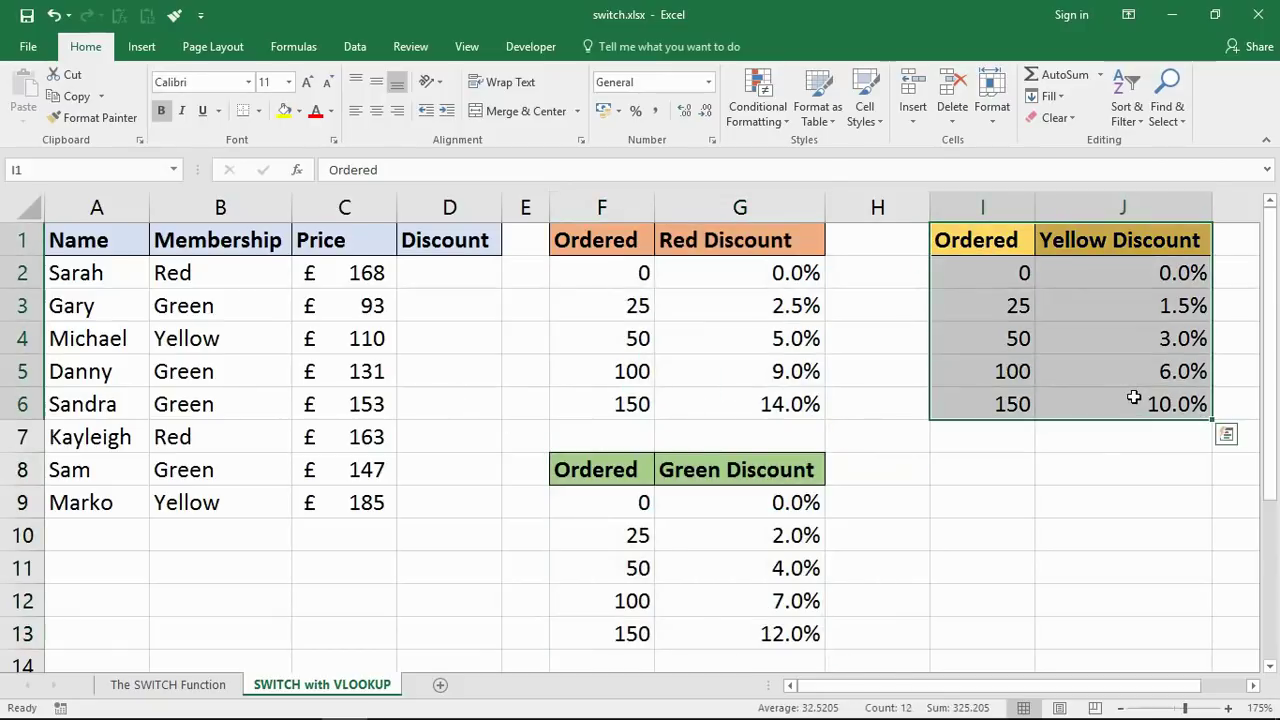
{"action": "left_click", "coordinate": [995, 462]}
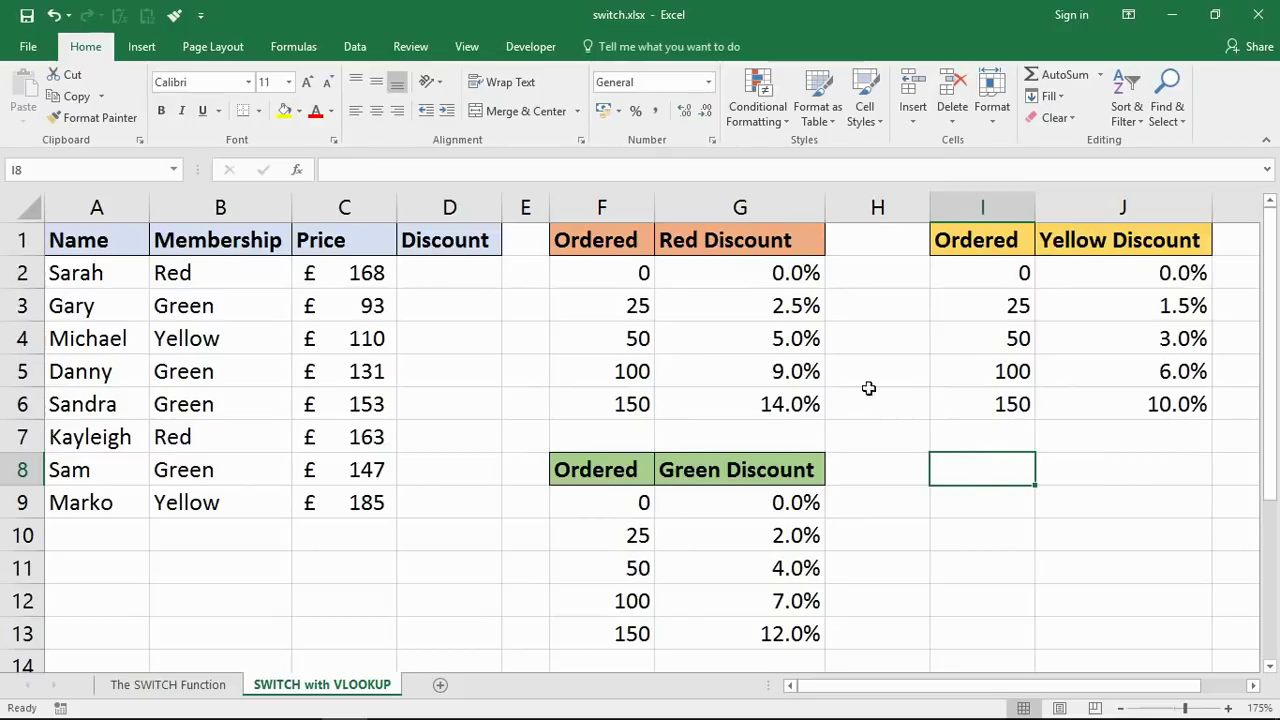
{"action": "left_click", "coordinate": [468, 270]}
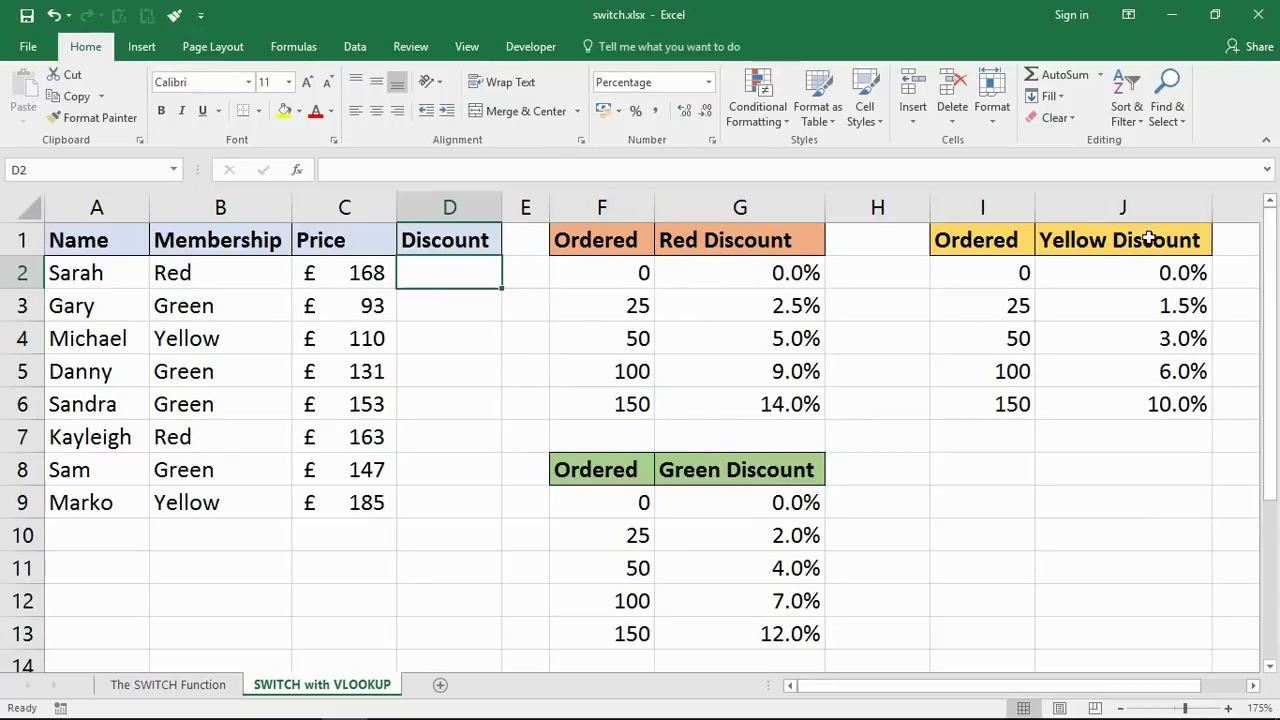
{"action": "left_click_drag", "start_coordinate": [623, 284], "coordinate": [623, 395]}
{"action": "left_click", "coordinate": [507, 366]}
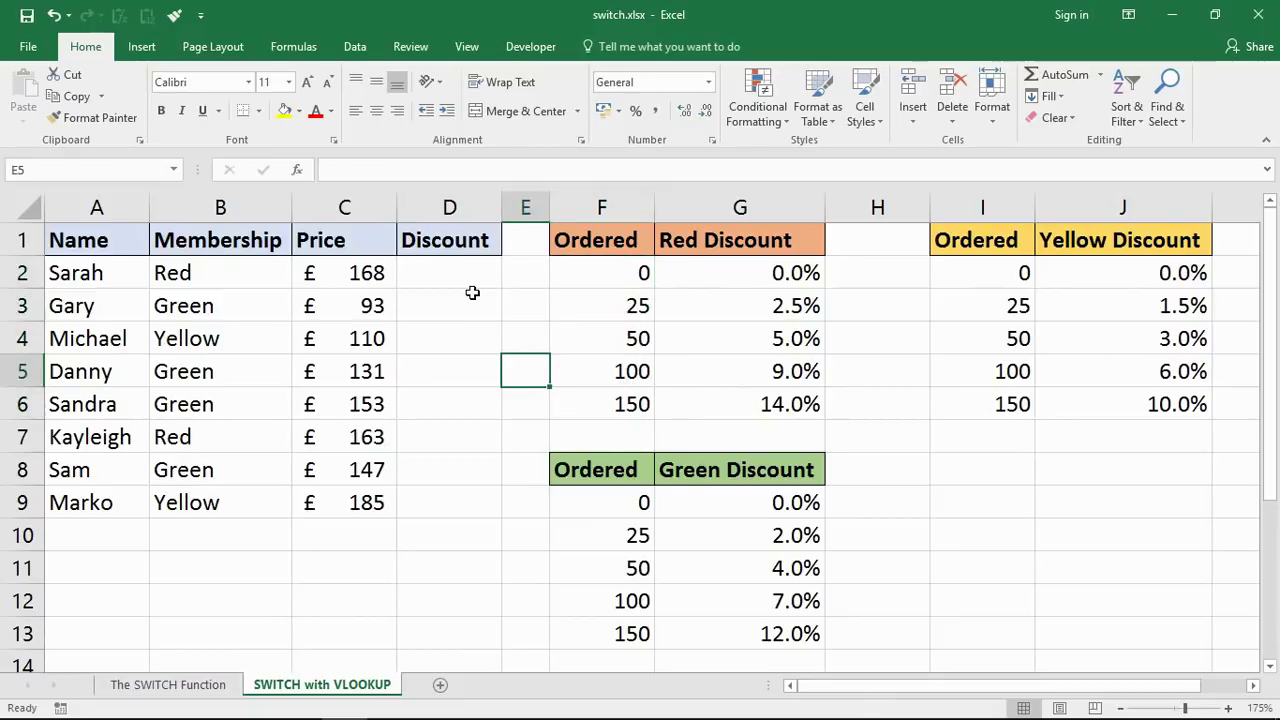
In D2, begin =vlookup(C2,switch( with the price in C2 as the lookup value
{"action": "left_click", "coordinate": [472, 284]}
{"action": "type", "text": "="}
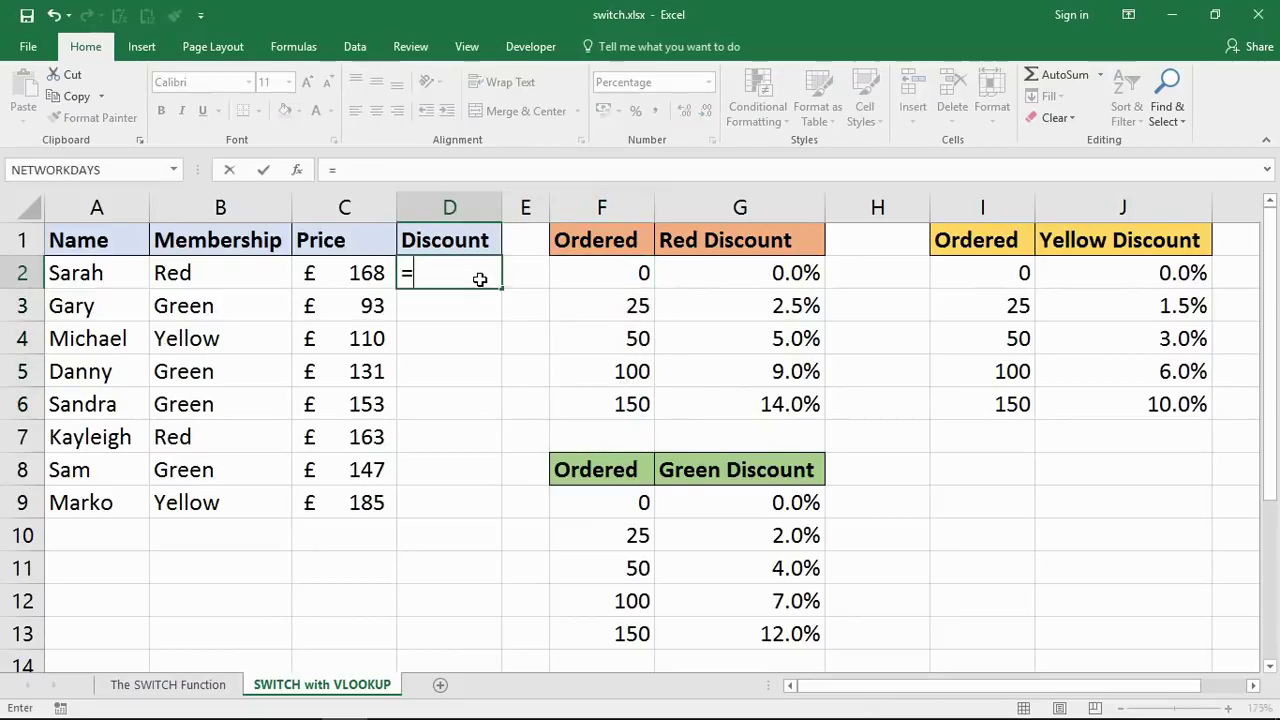
{"action": "type", "text": "vlookup"}
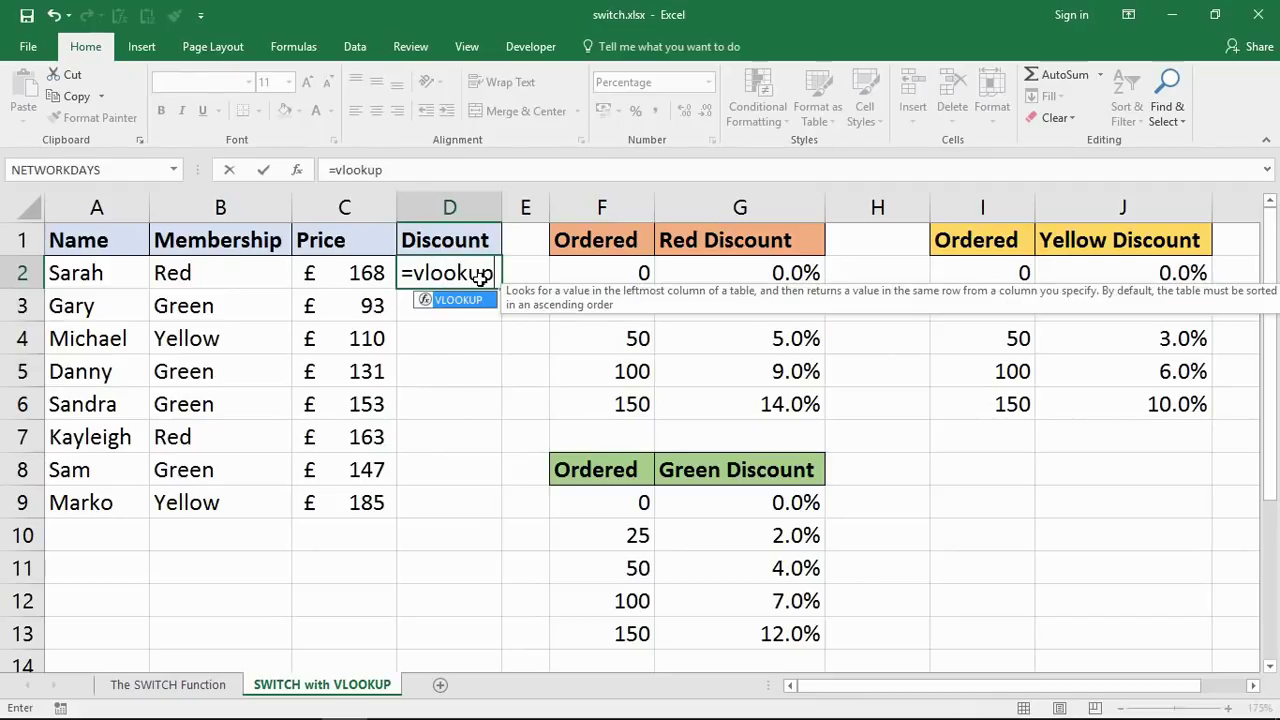
{"action": "type", "text": "("}
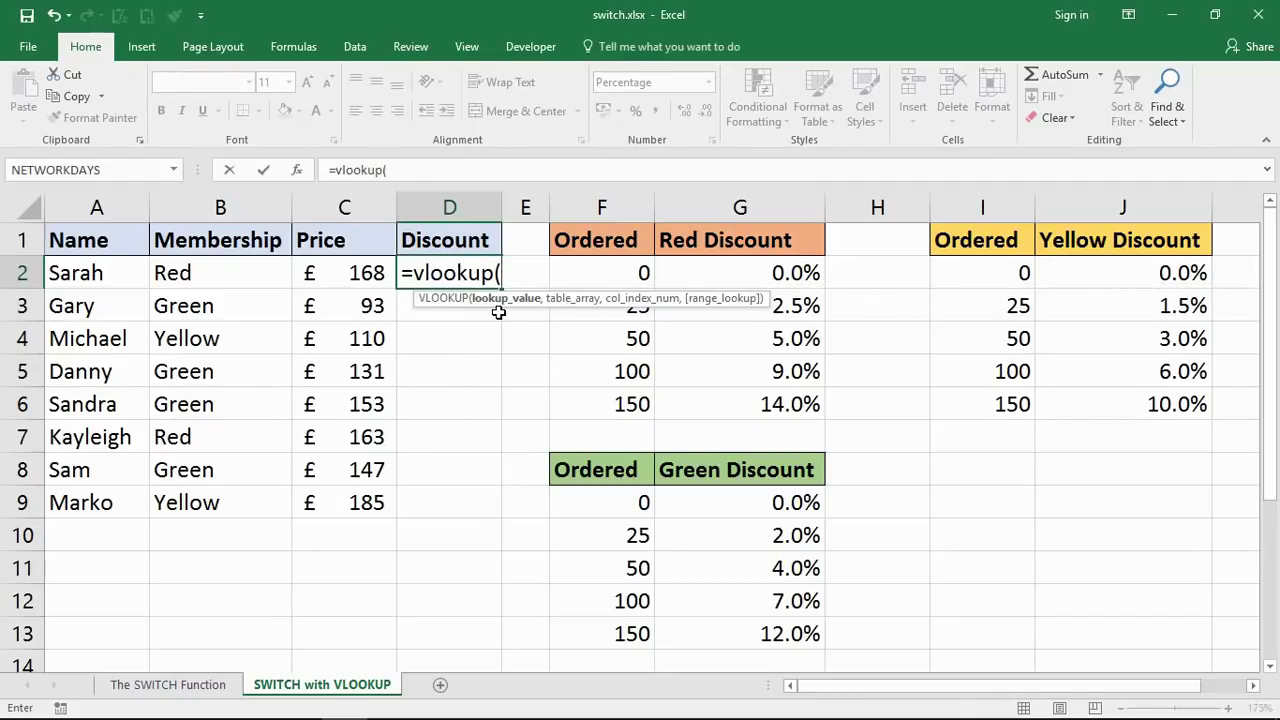
{"action": "left_click", "coordinate": [350, 274]}
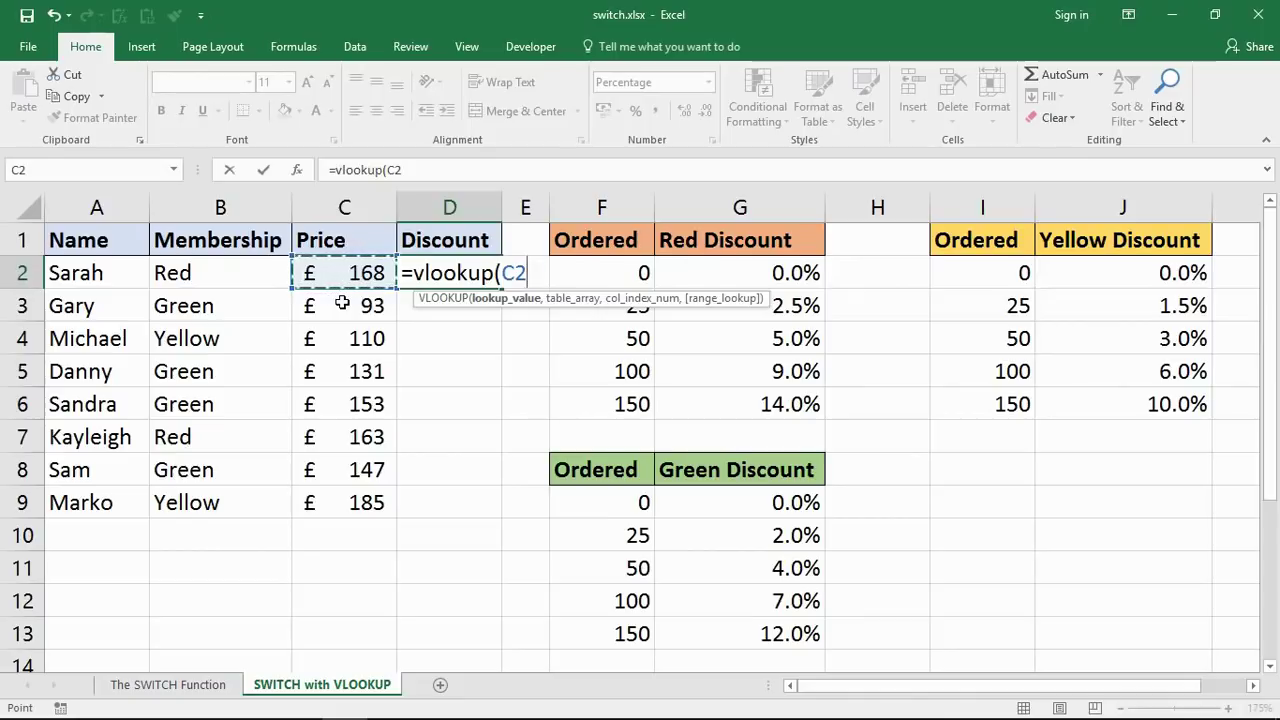
{"action": "type", "text": ","}
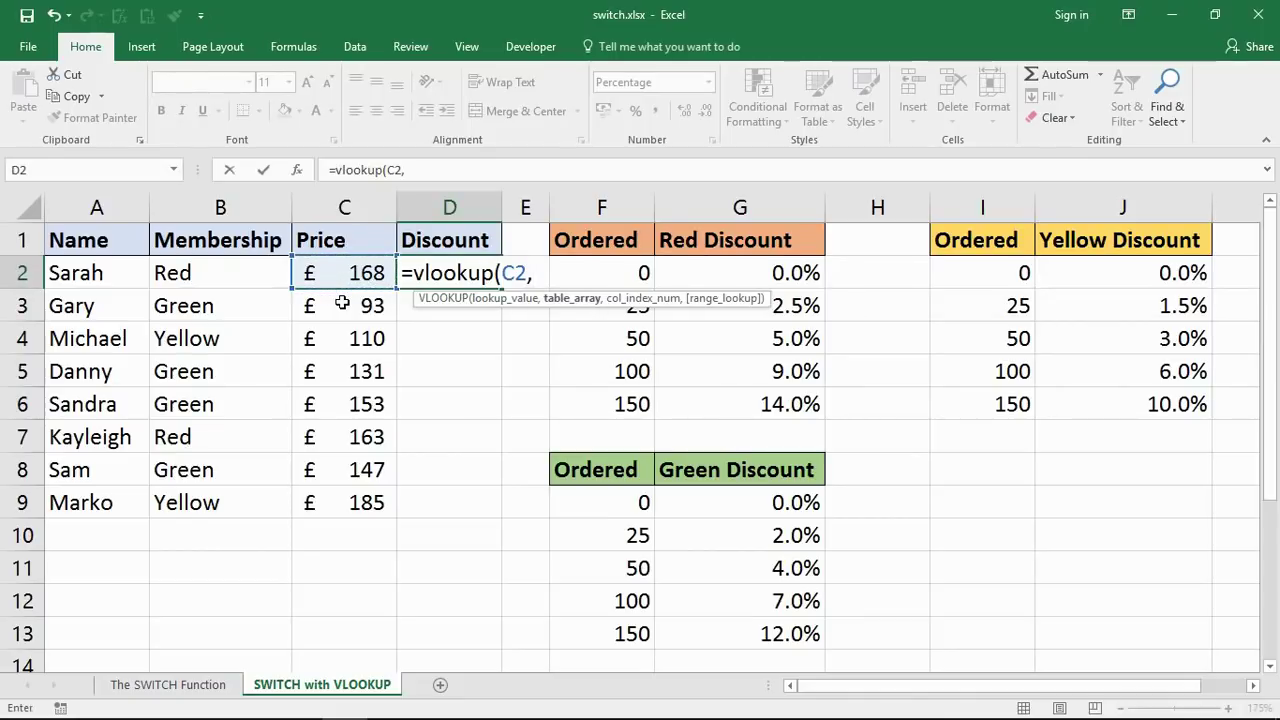
{"action": "type", "text": "switch"}
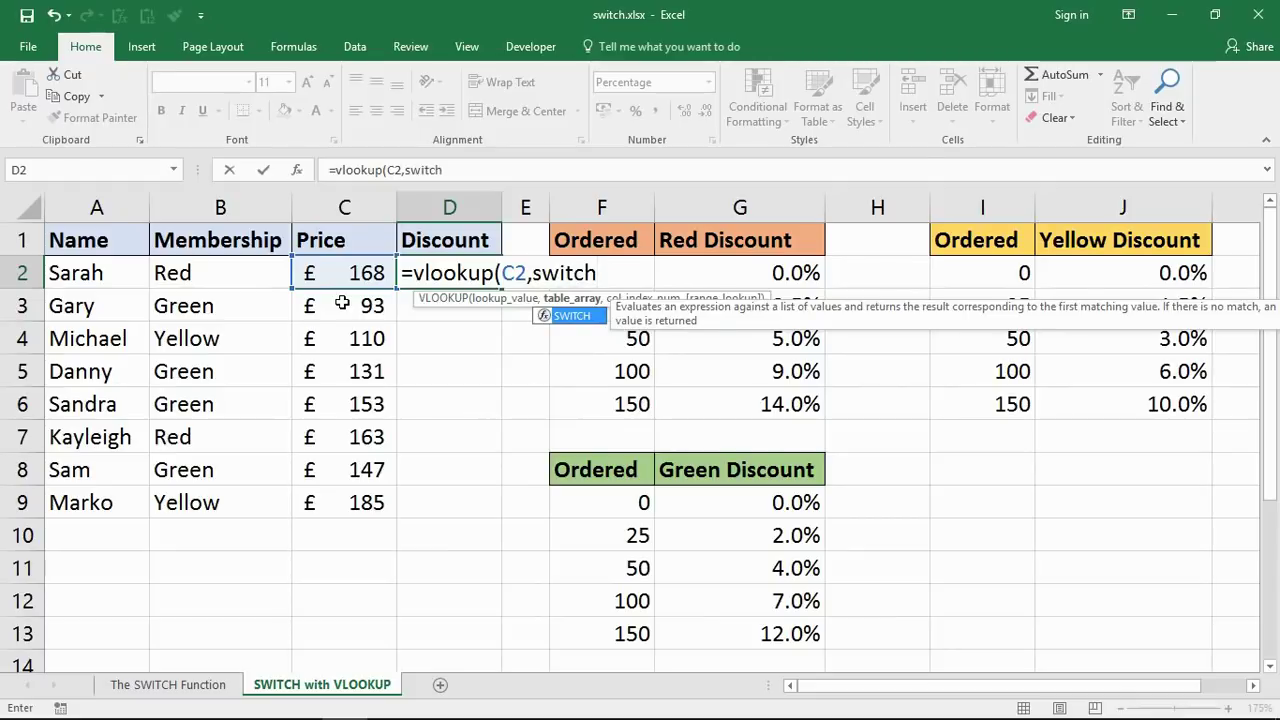
{"action": "type", "text": "("}
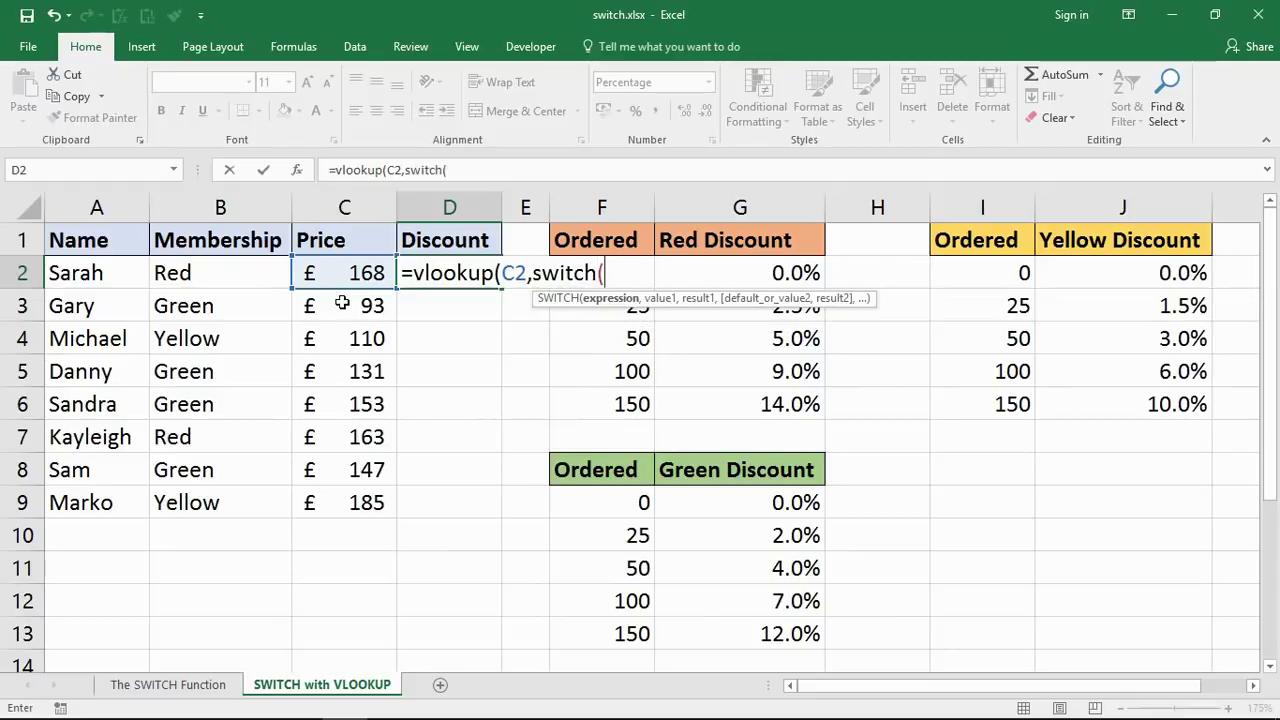
Have SWITCH test B2 and return the absolute Red table F2:G6 and Green table F9:G13
{"action": "left_click", "coordinate": [273, 281]}
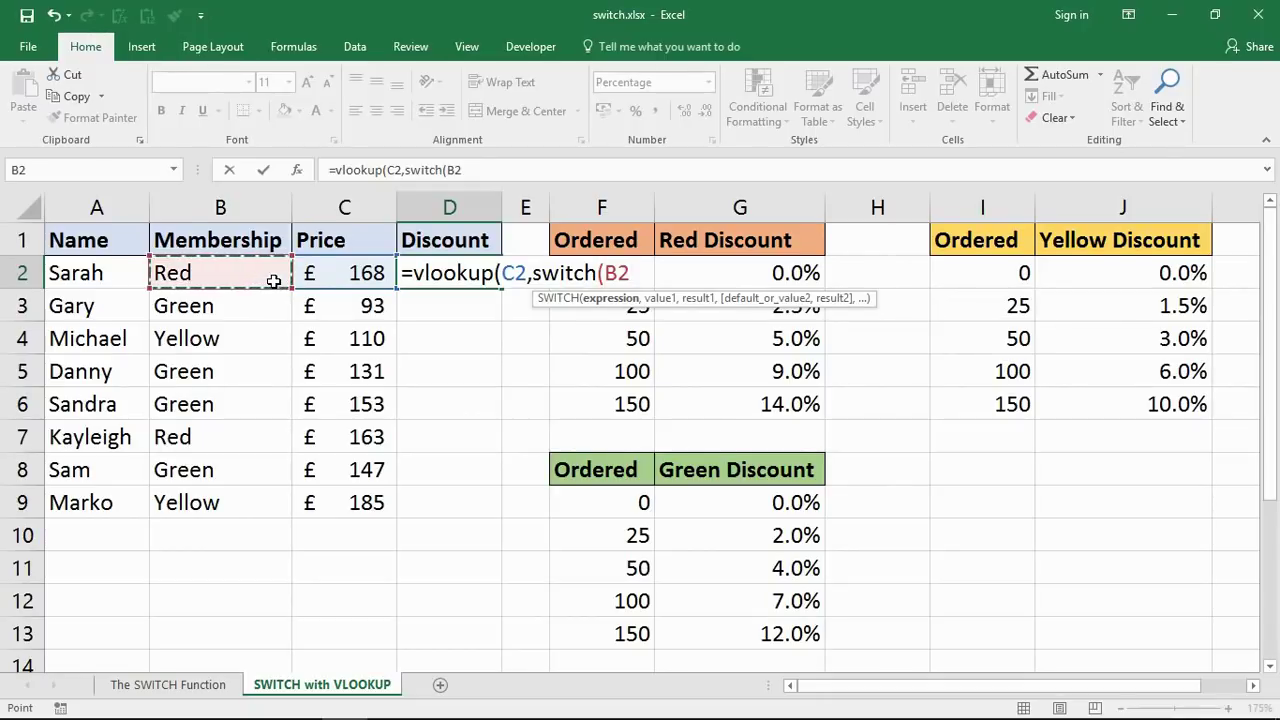
{"action": "type", "text": ","}
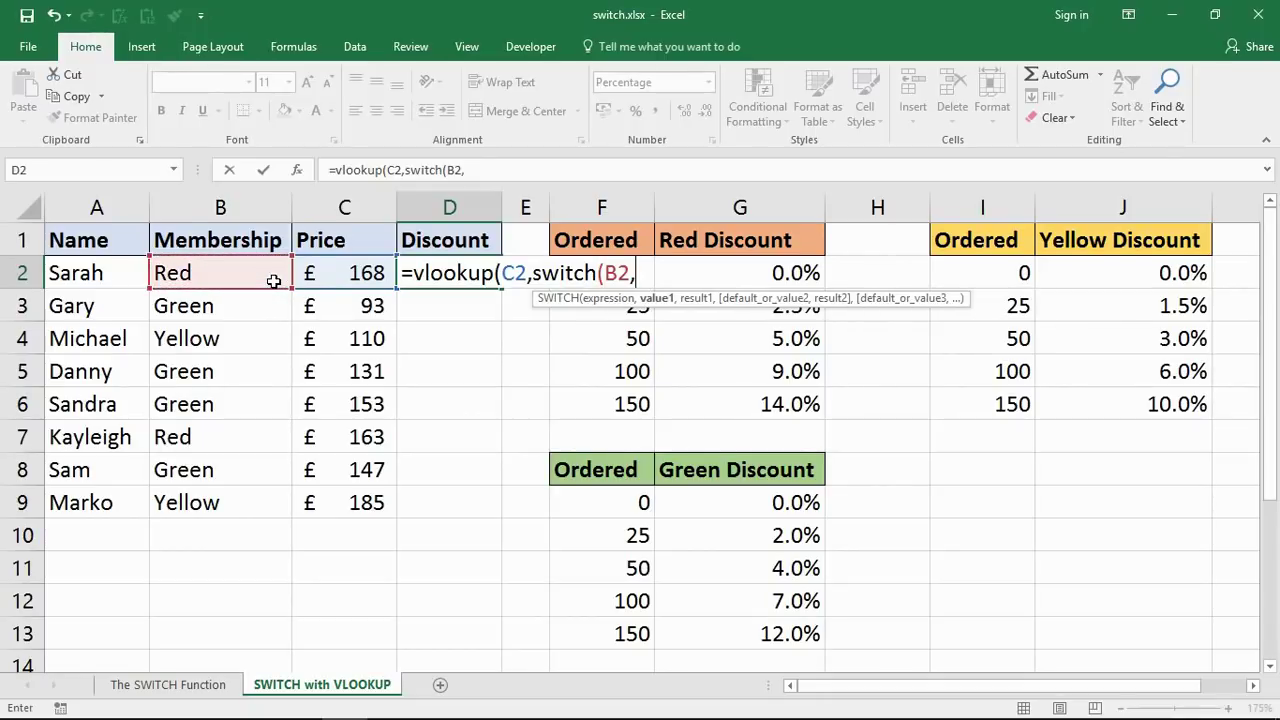
{"action": "type", "text": "\"red"}
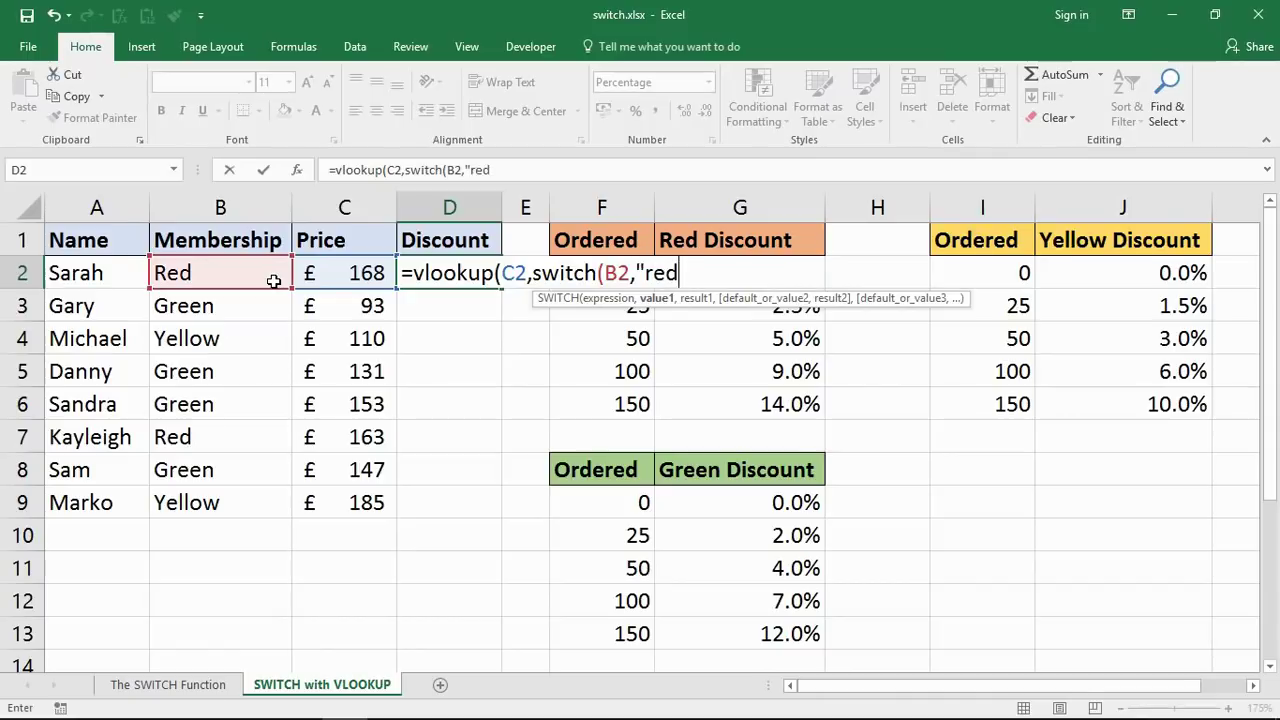
{"action": "type", "text": "\","}
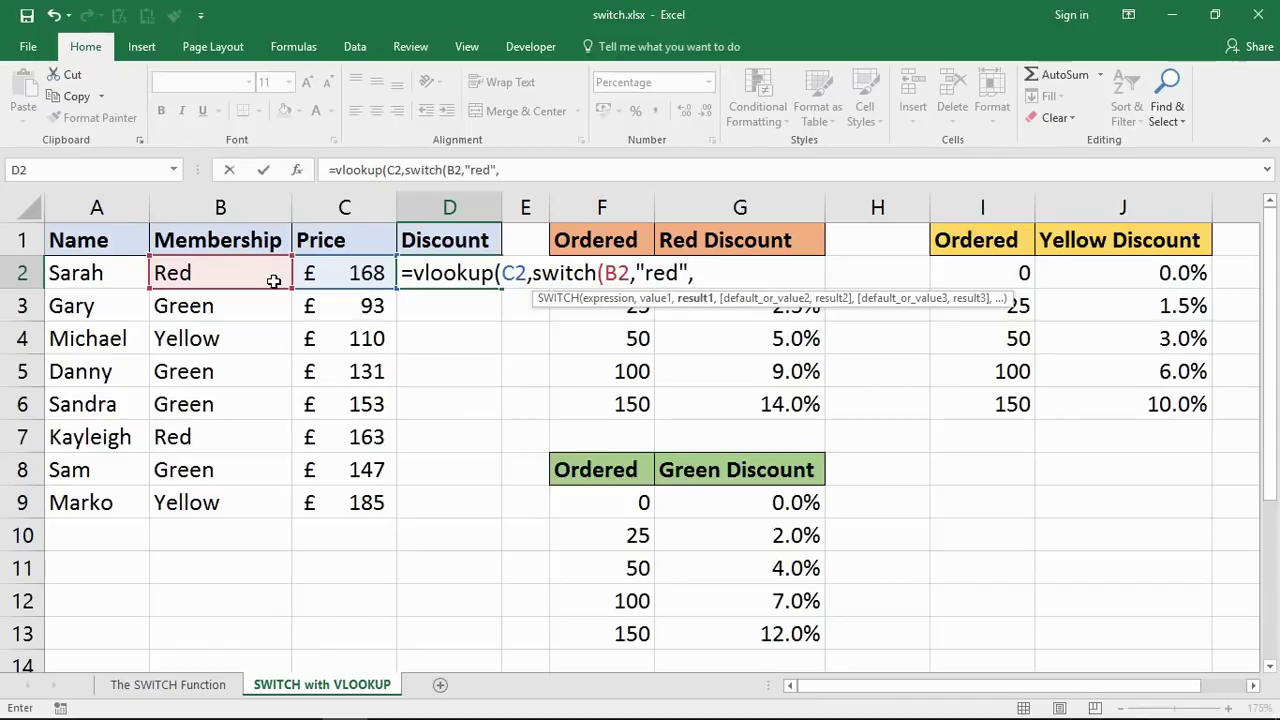
{"action": "left_click_drag", "start_coordinate": [776, 400], "coordinate": [631, 276]}
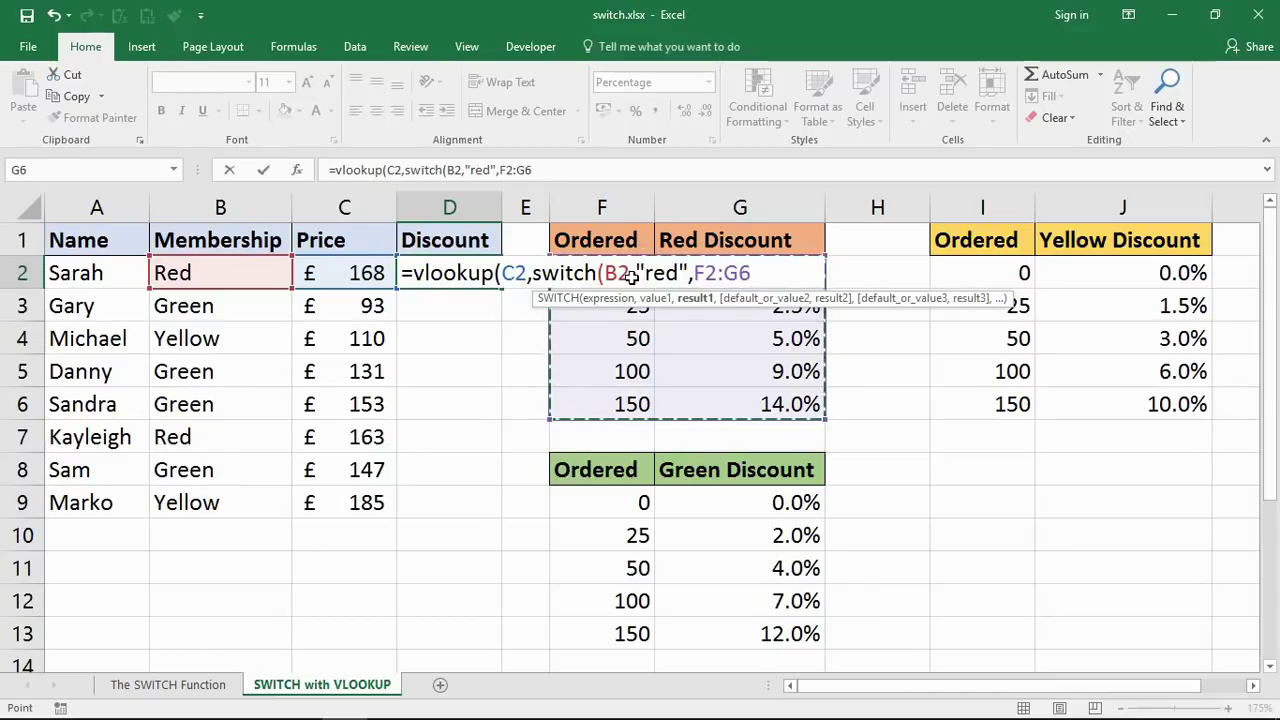
{"action": "key", "text": "F4"}
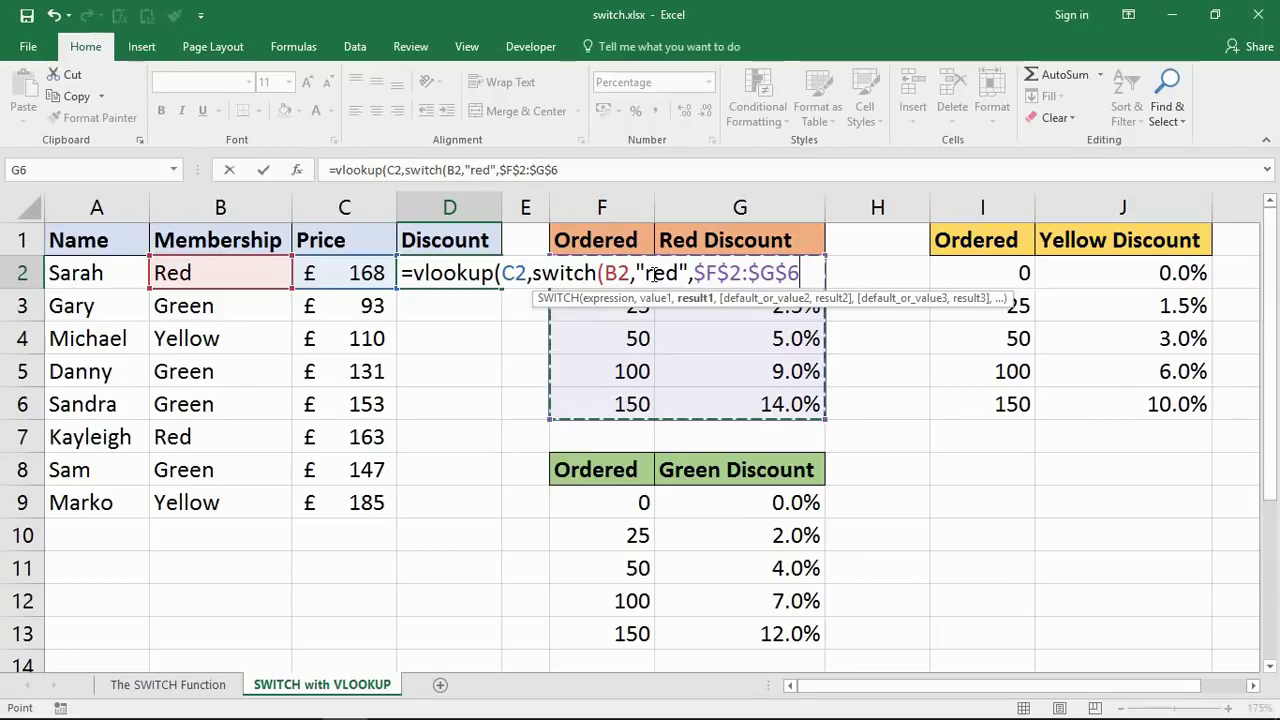
{"action": "type", "text": ",\""}
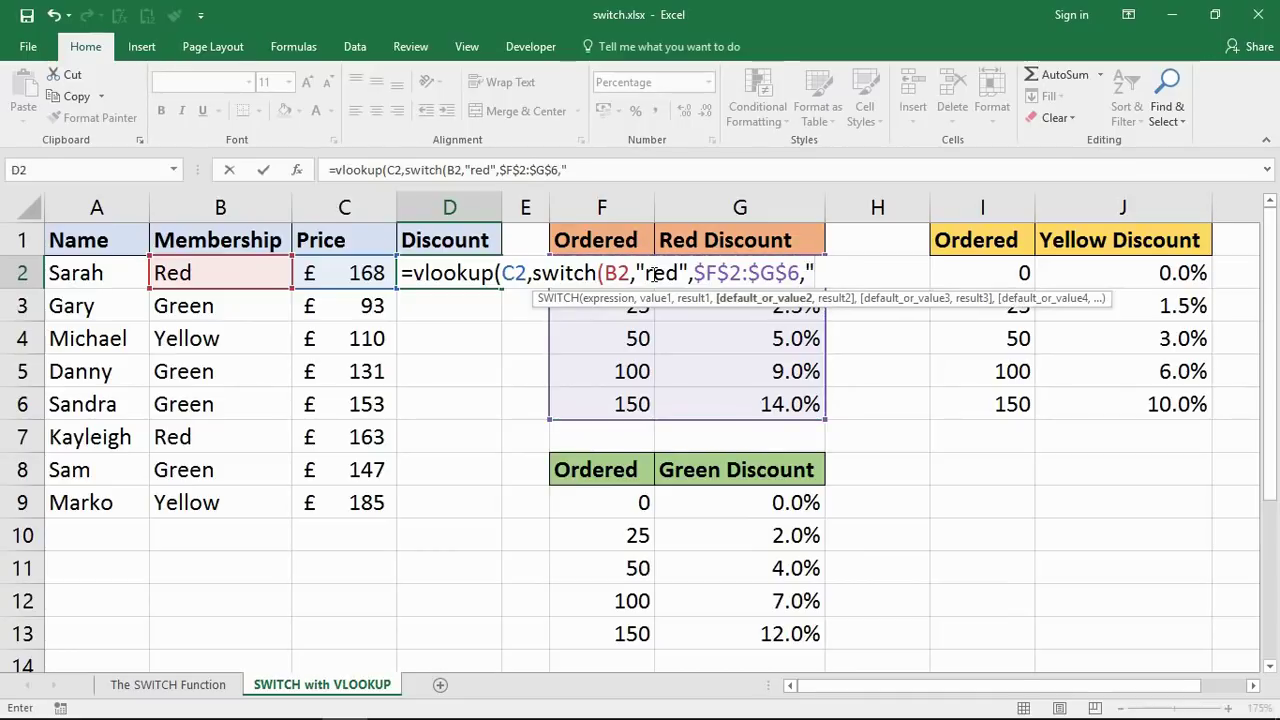
{"action": "type", "text": "Green\""}
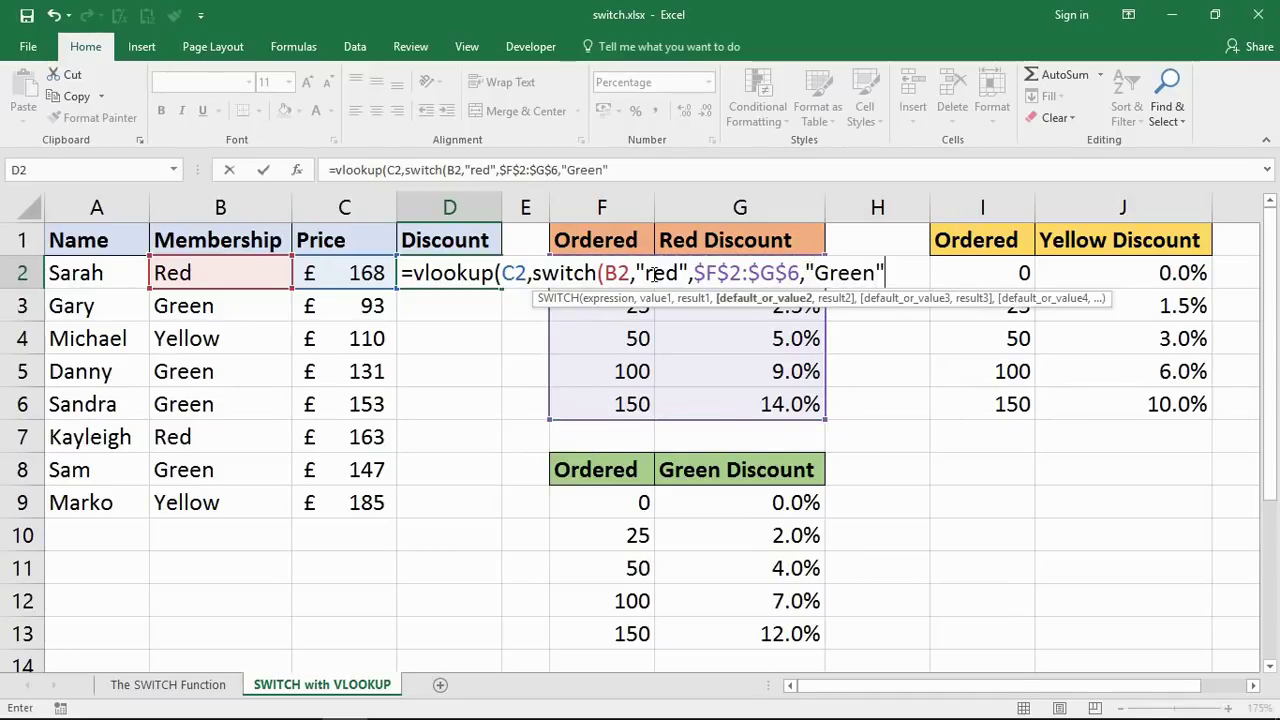
{"action": "type", "text": ","}
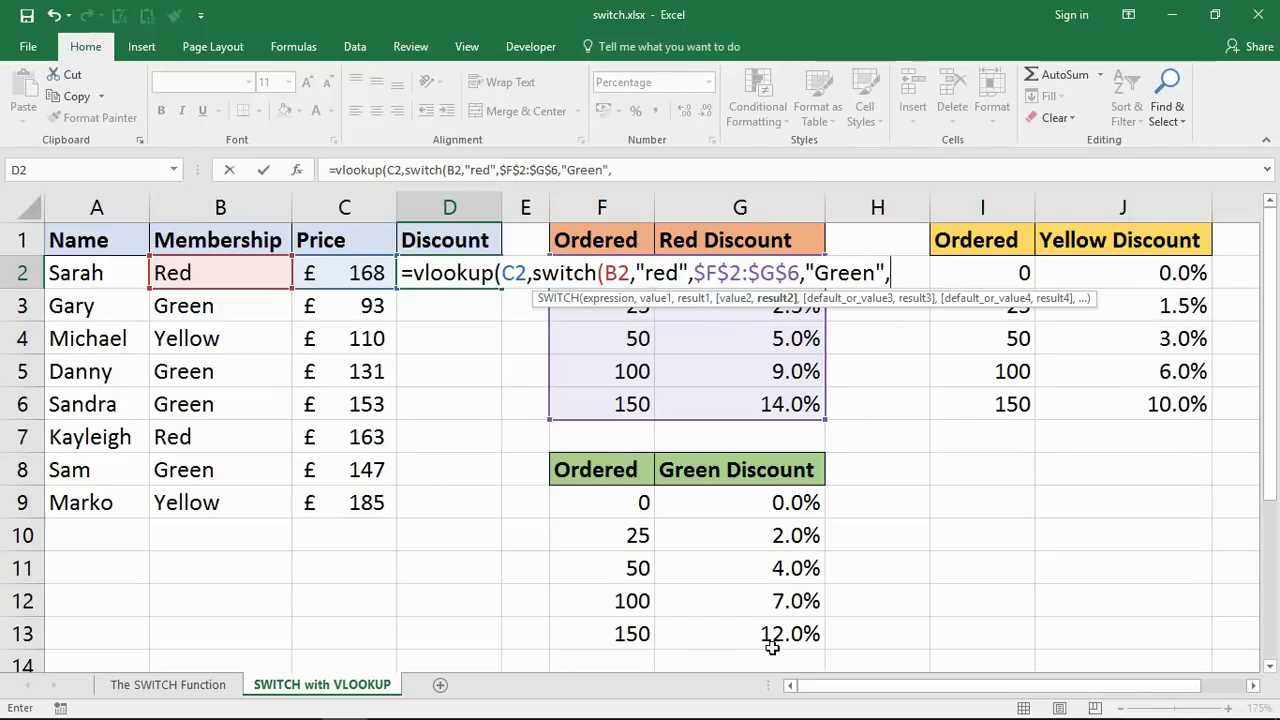
{"action": "left_click_drag", "start_coordinate": [771, 634], "coordinate": [621, 504]}
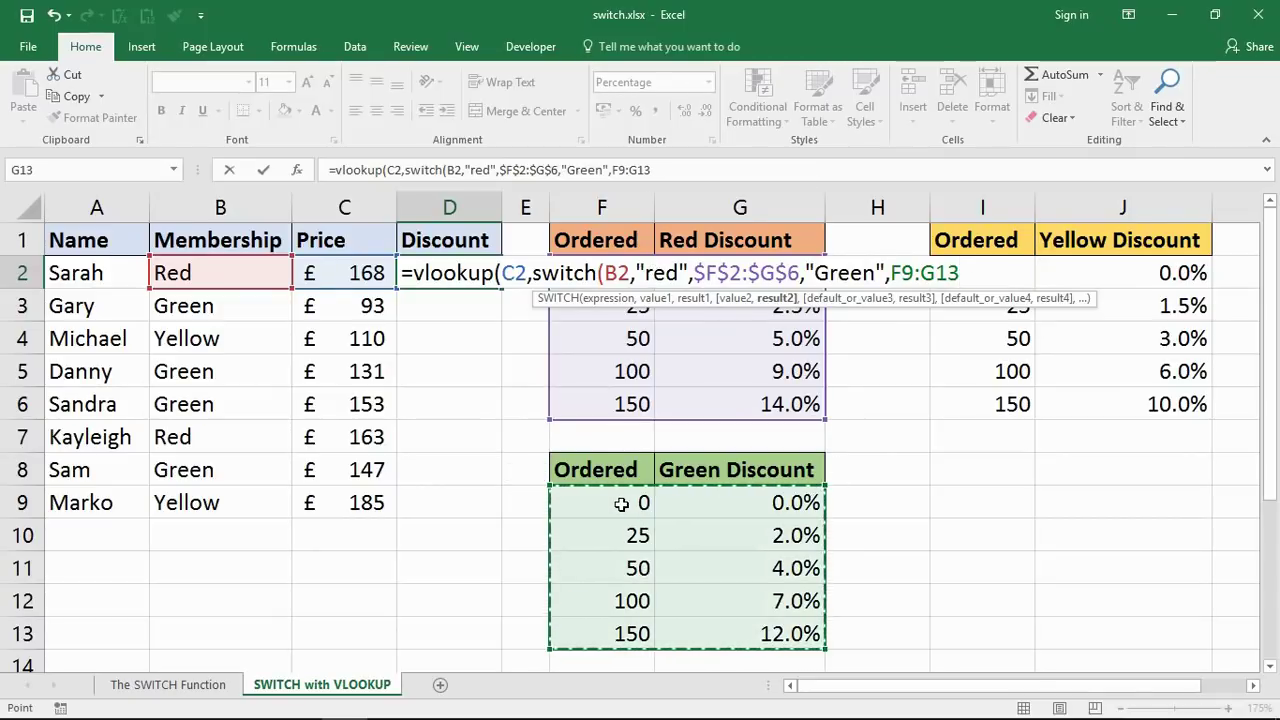
{"action": "key", "text": "F4"}
Add the absolute Yellow table I2:J6 and the "Not a valid membership" default, then try committing
{"action": "type", "text": ","}
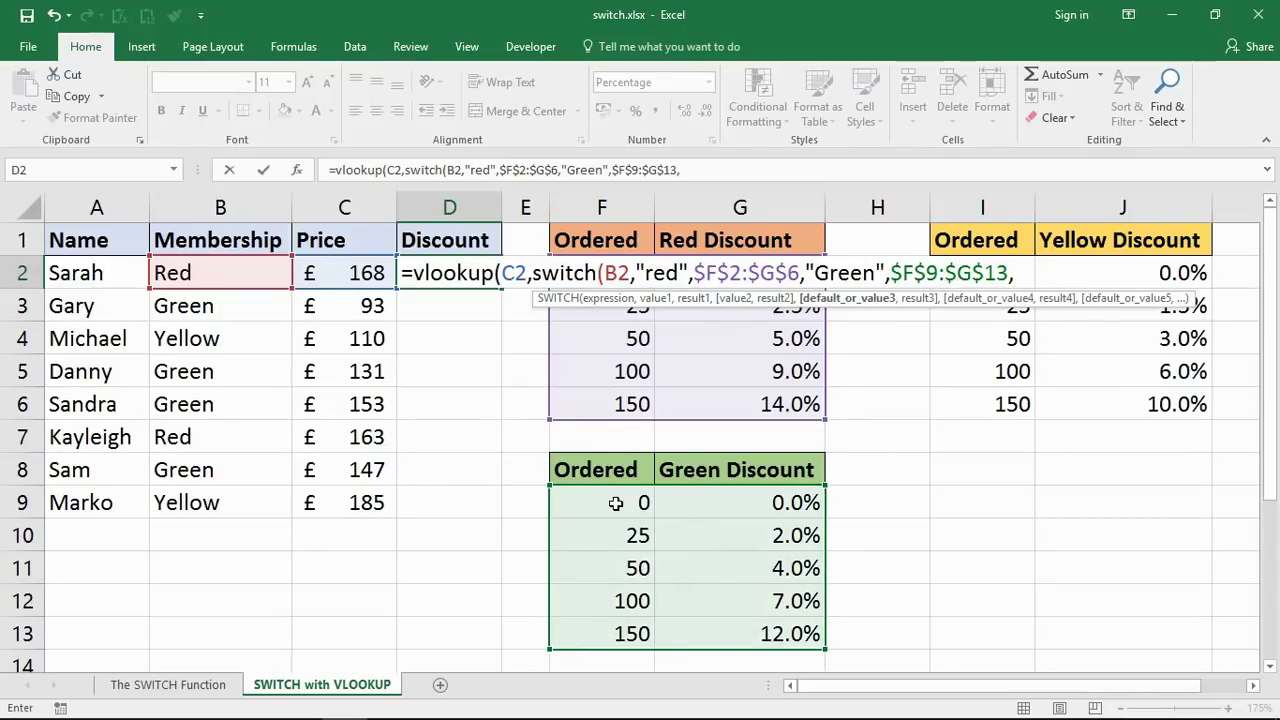
{"action": "type", "text": "\"Yellow"}
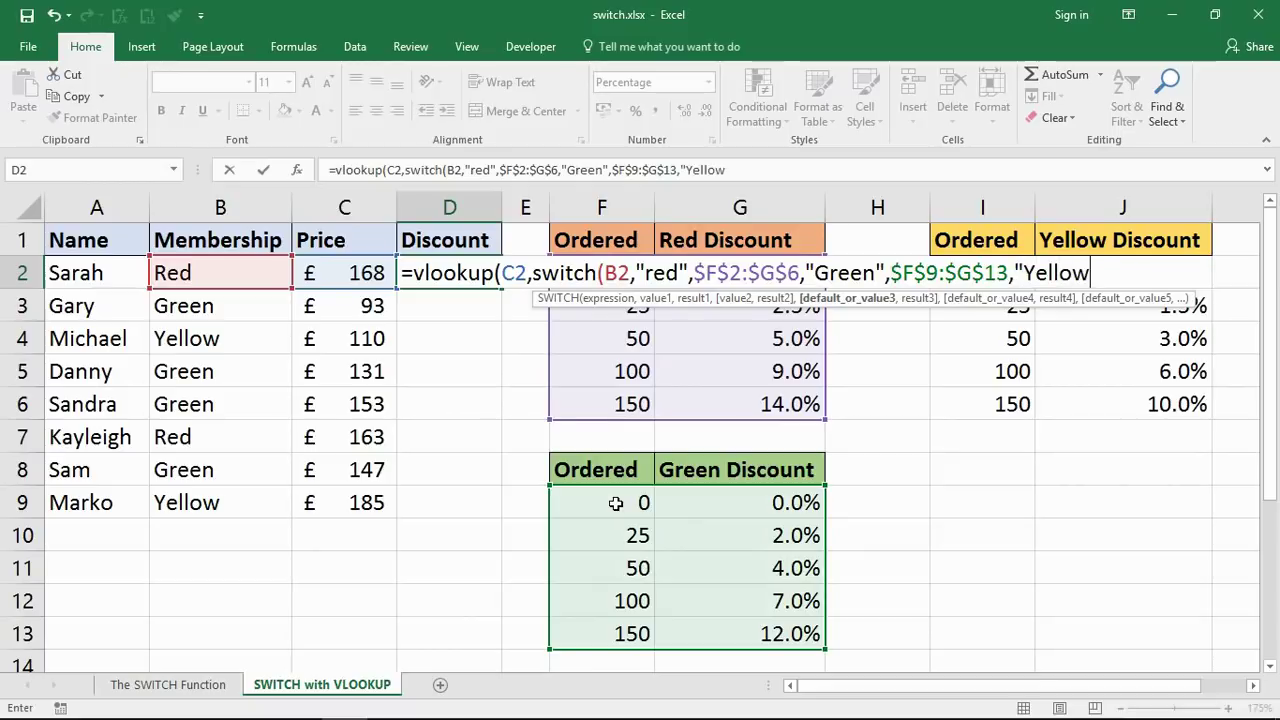
{"action": "type", "text": "\","}
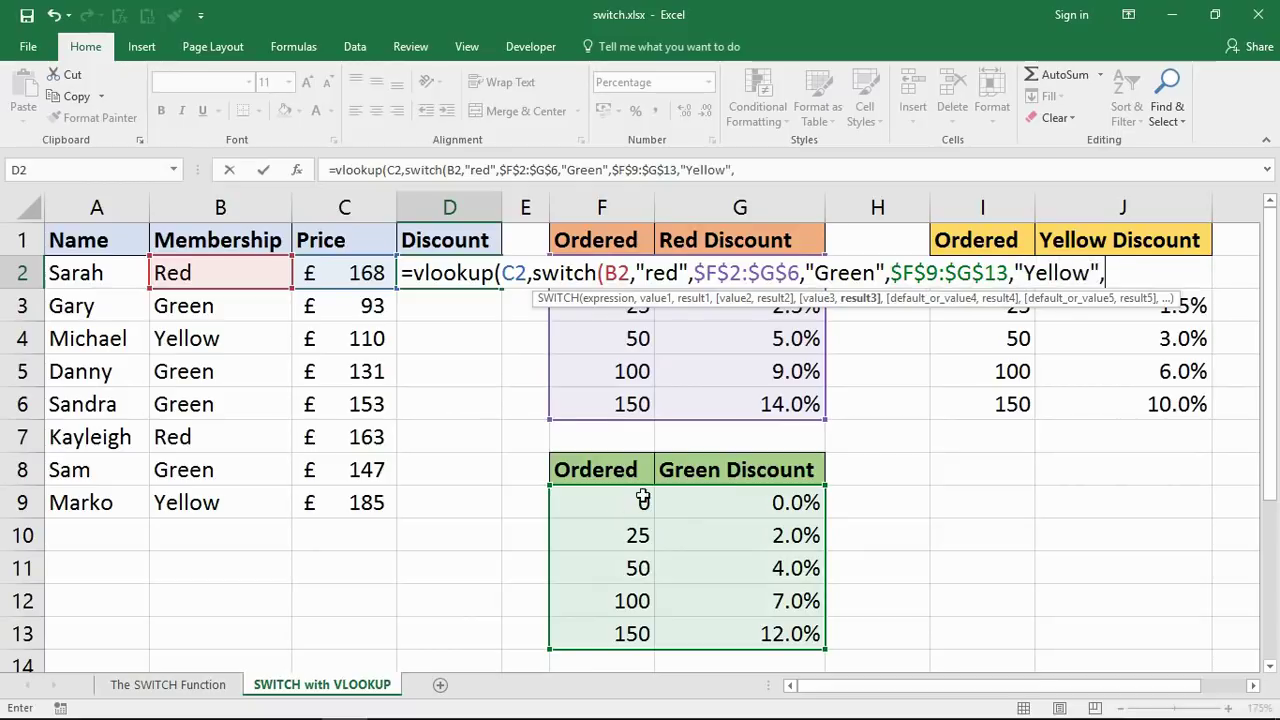
{"action": "left_click_drag", "start_coordinate": [1111, 405], "coordinate": [972, 287]}
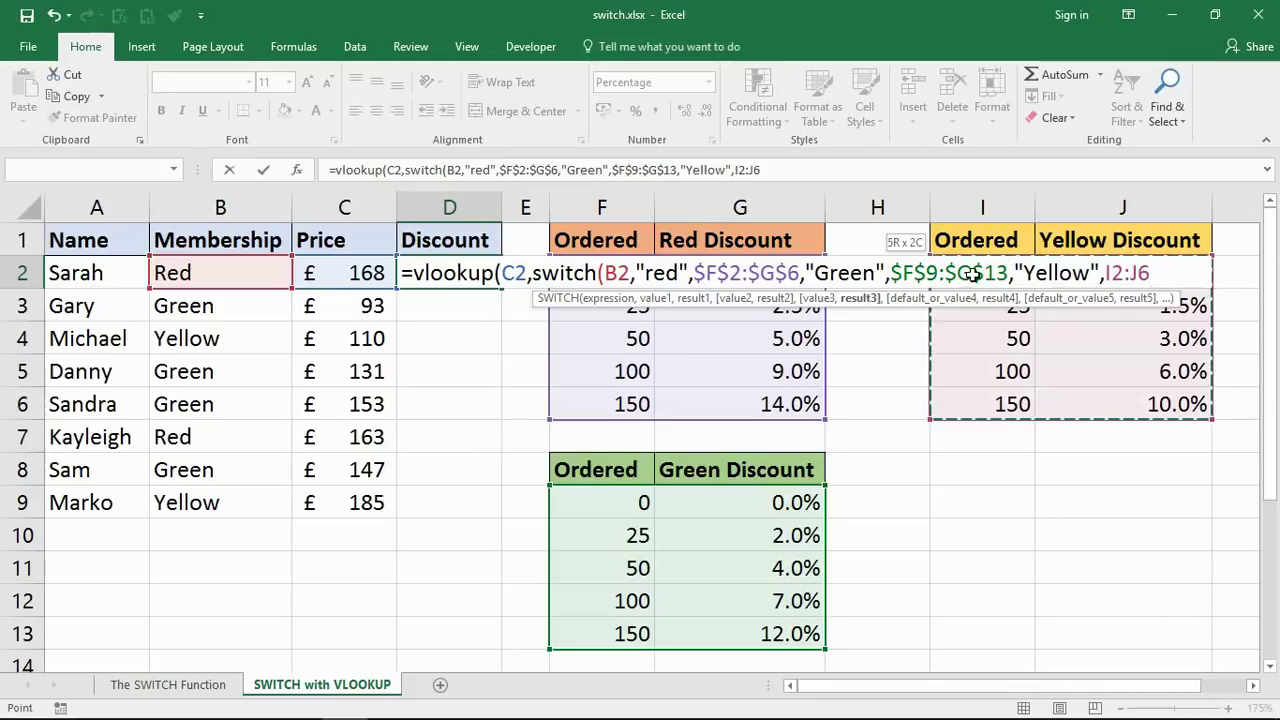
{"action": "key", "text": "F4"}
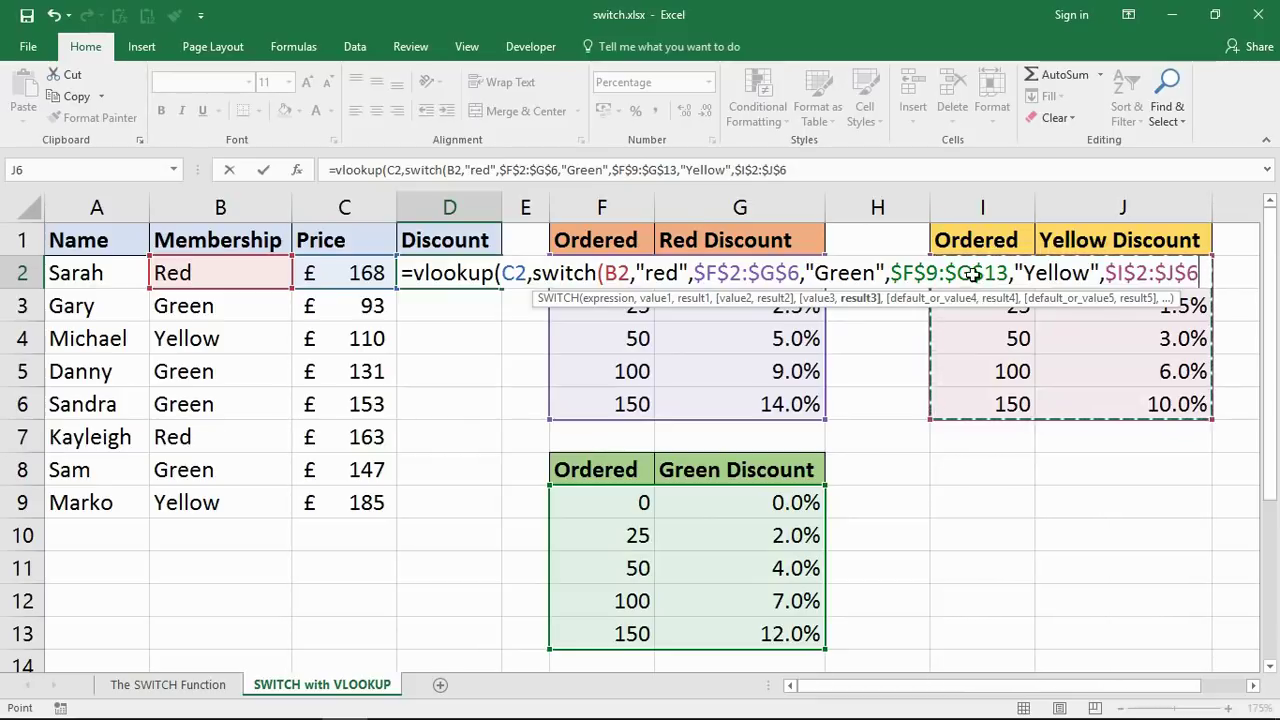
{"action": "type", "text": ","}
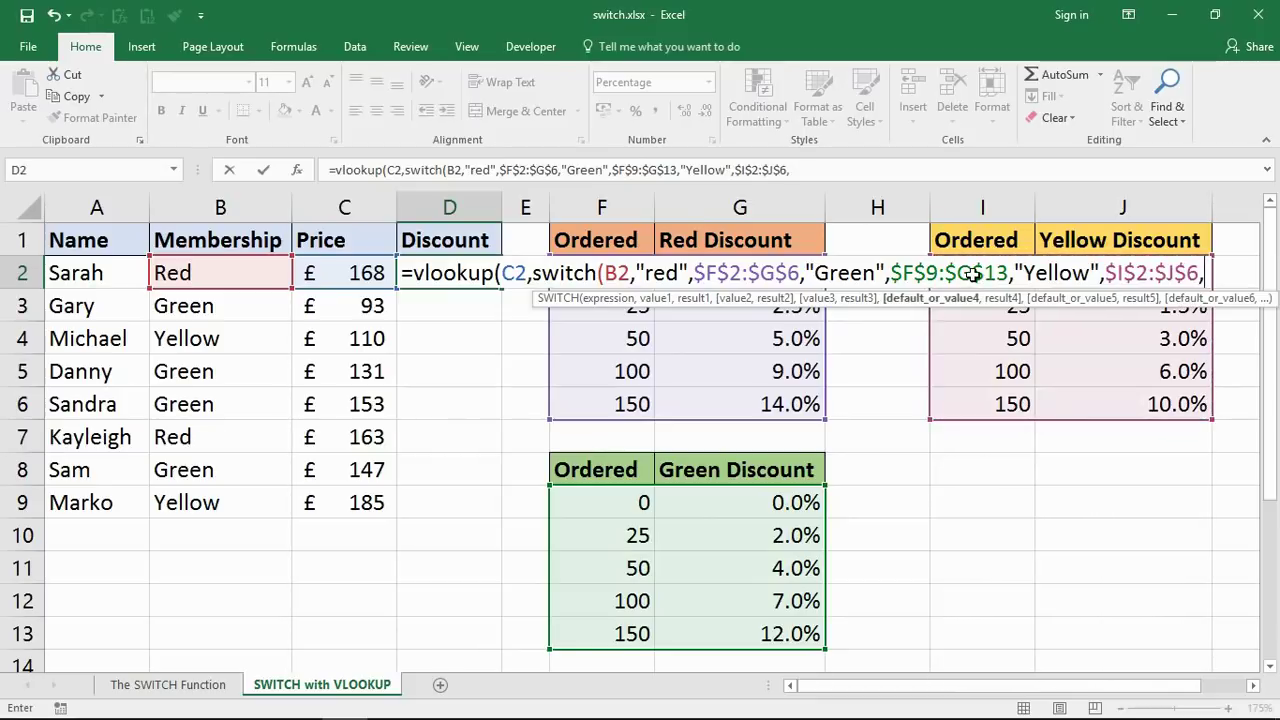
{"action": "type", "text": "\"Not "}
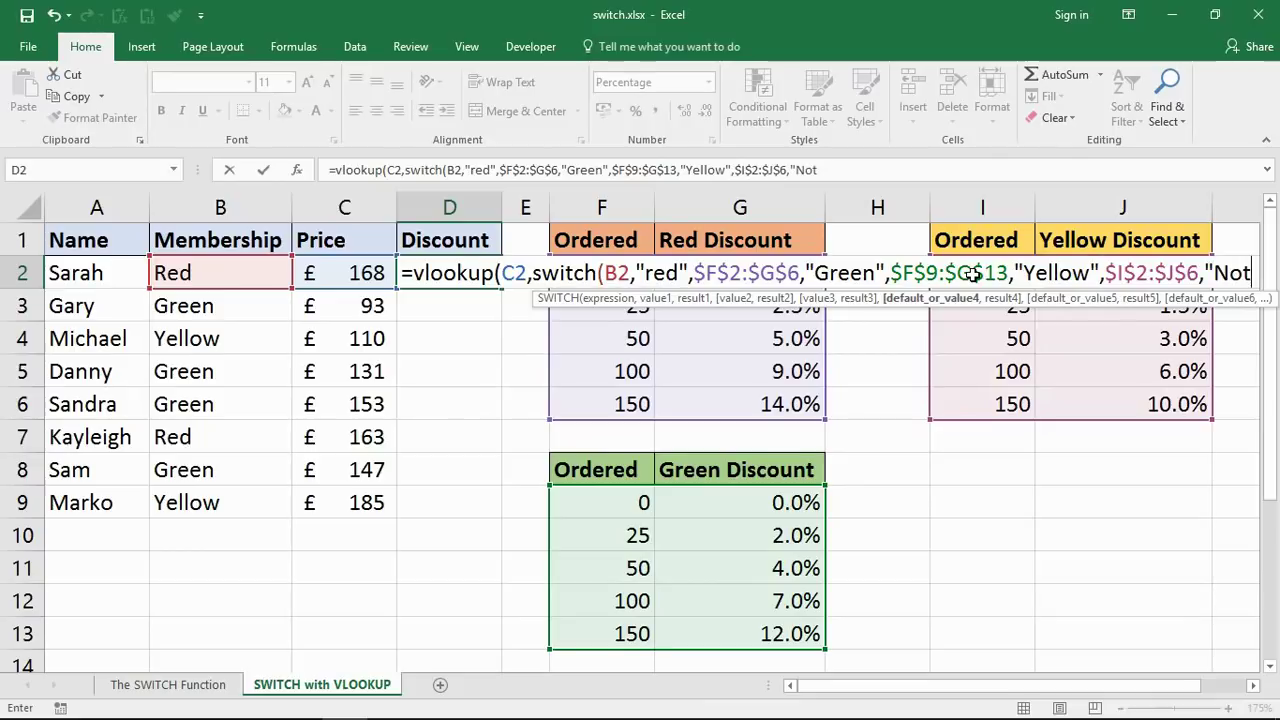
{"action": "type", "text": "a valid"}
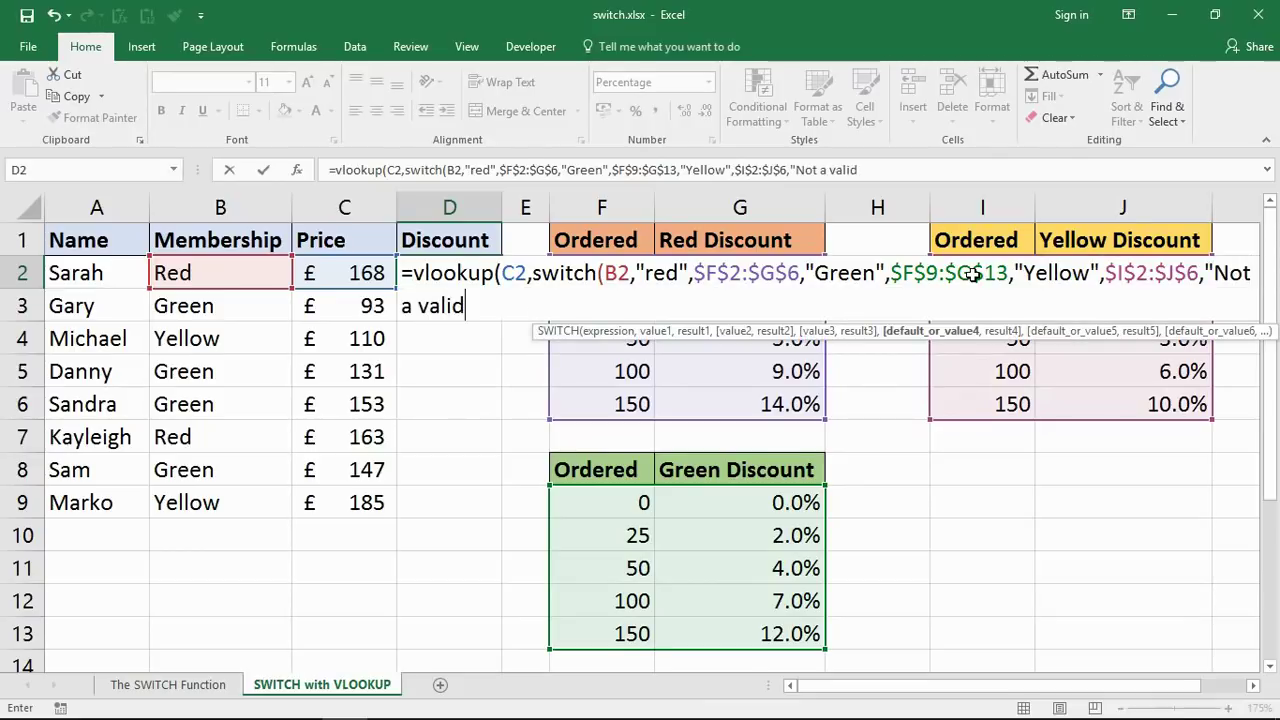
{"action": "type", "text": " membership"}
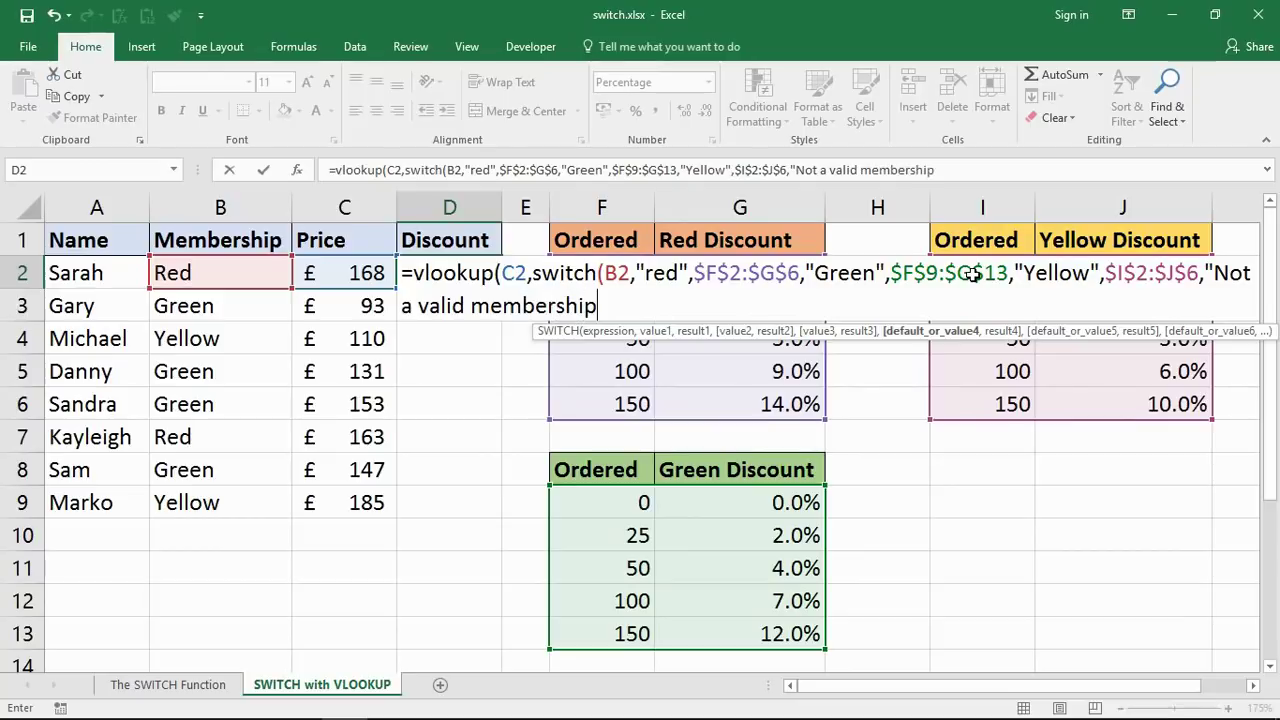
{"action": "type", "text": "\")"}
{"action": "key", "text": "Return"}
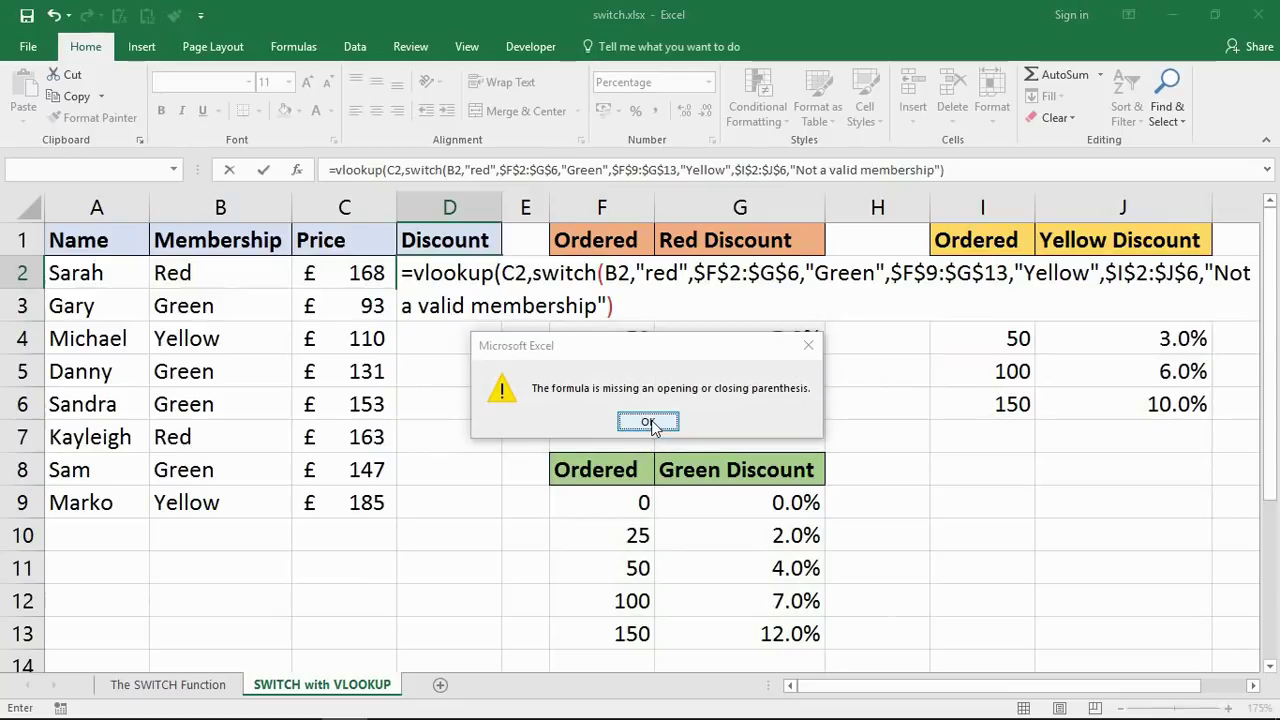
Dismiss the parenthesis alert and finish the VLOOKUP with column 2 and TRUE for approximate match
{"action": "left_click", "coordinate": [648, 423]}
{"action": "key", "text": "Right"}
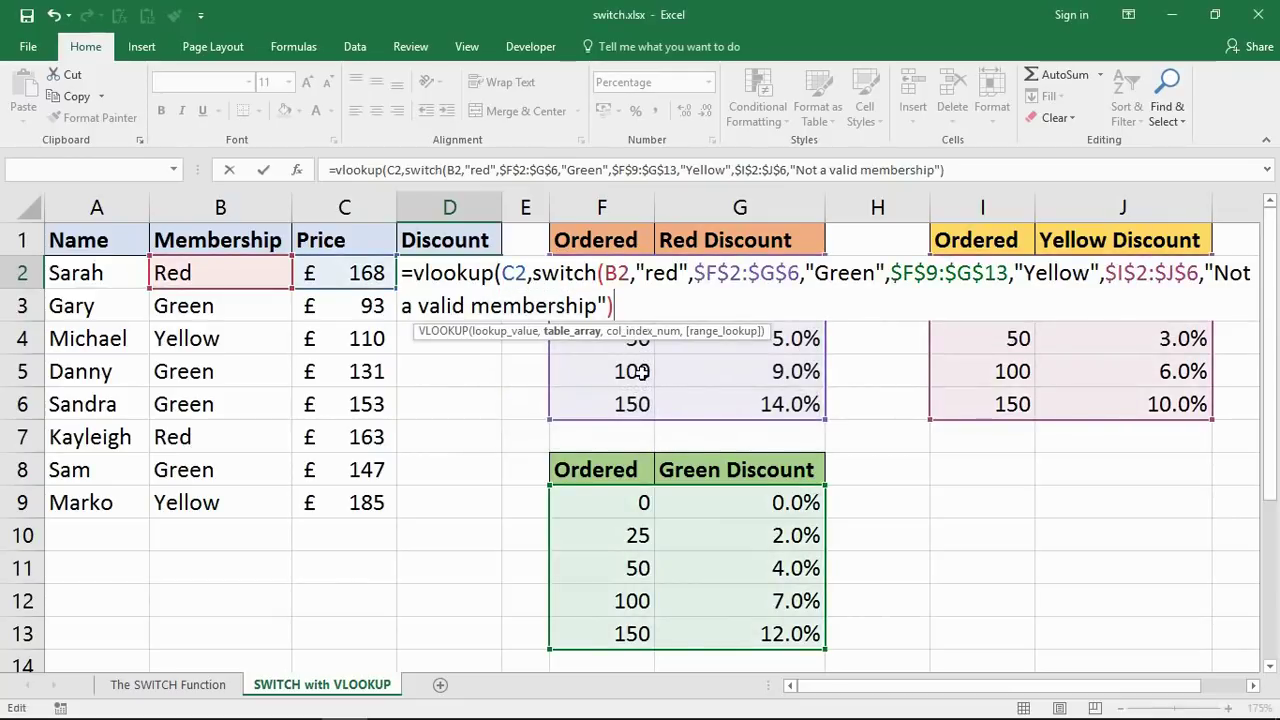
{"action": "type", "text": ","}
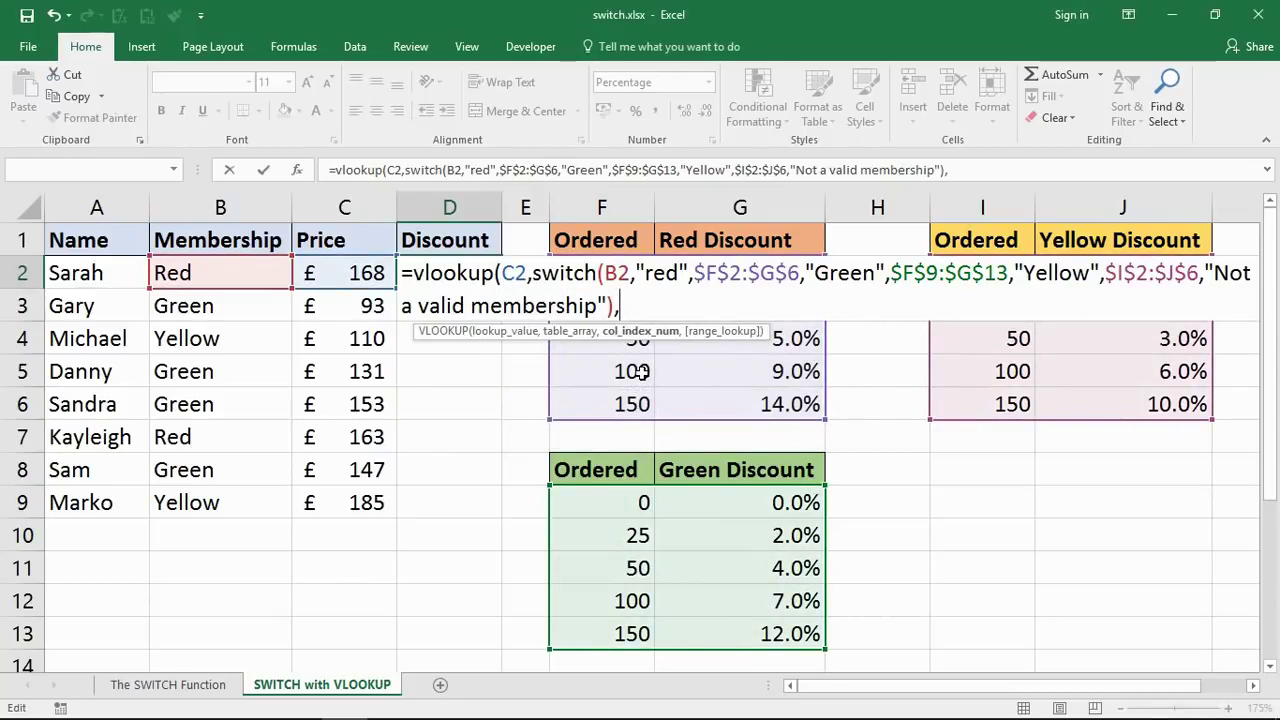
{"action": "type", "text": "2,f"}
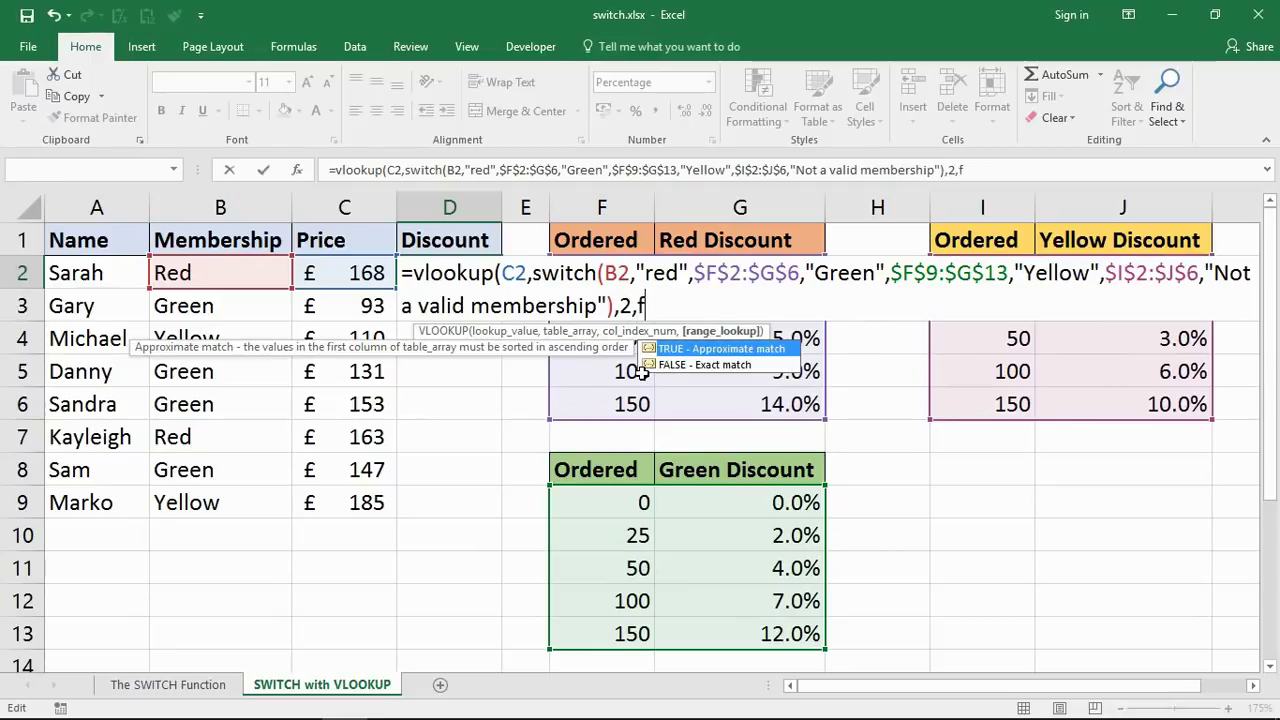
{"action": "type", "text": "alse"}
{"action": "key", "text": "BackSpace"}
{"action": "key", "text": "BackSpace"}
{"action": "key", "text": "BackSpace"}
{"action": "key", "text": "BackSpace"}
{"action": "key", "text": "BackSpace"}
{"action": "type", "text": "true)"}
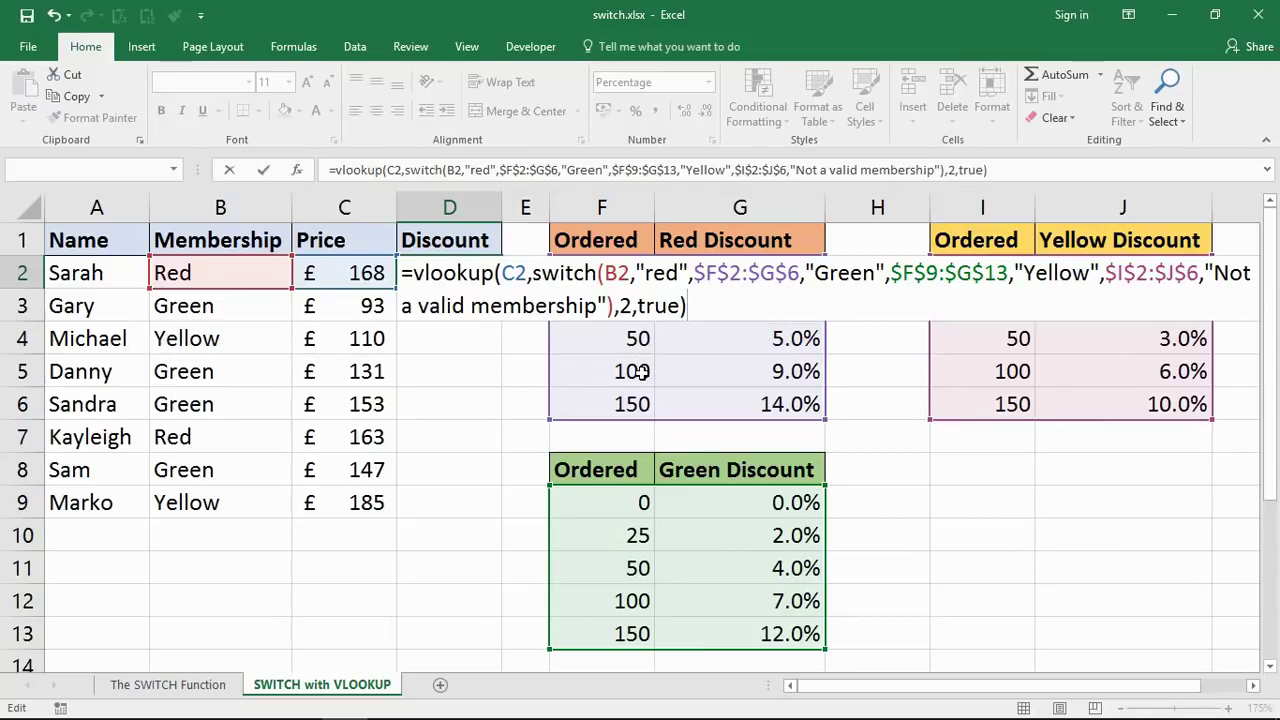
{"action": "key", "text": "Return"}
Fill the discount formula from D2 down to D9 and check row 2 against the Red table's 150 row
{"action": "left_click", "coordinate": [446, 277]}
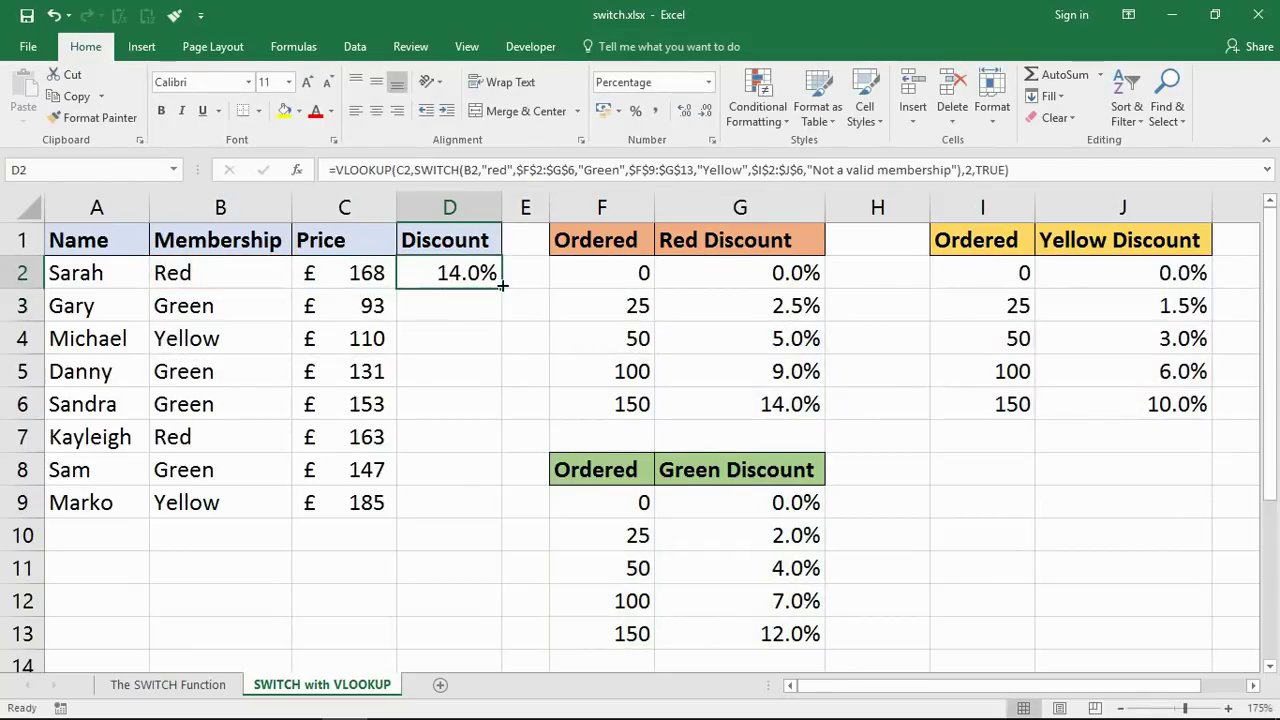
{"action": "left_click_drag", "start_coordinate": [505, 290], "coordinate": [463, 514]}
{"action": "left_click", "coordinate": [450, 374]}
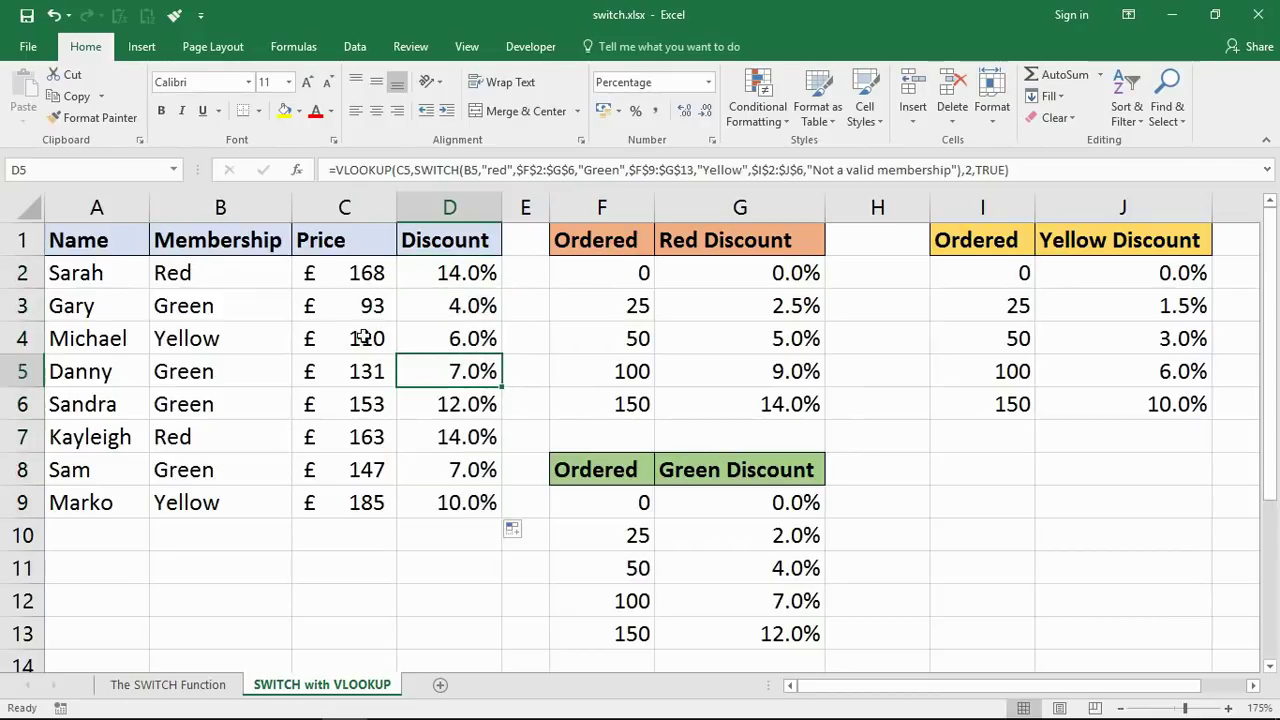
{"action": "left_click", "coordinate": [242, 279]}
{"action": "left_click", "coordinate": [330, 273]}
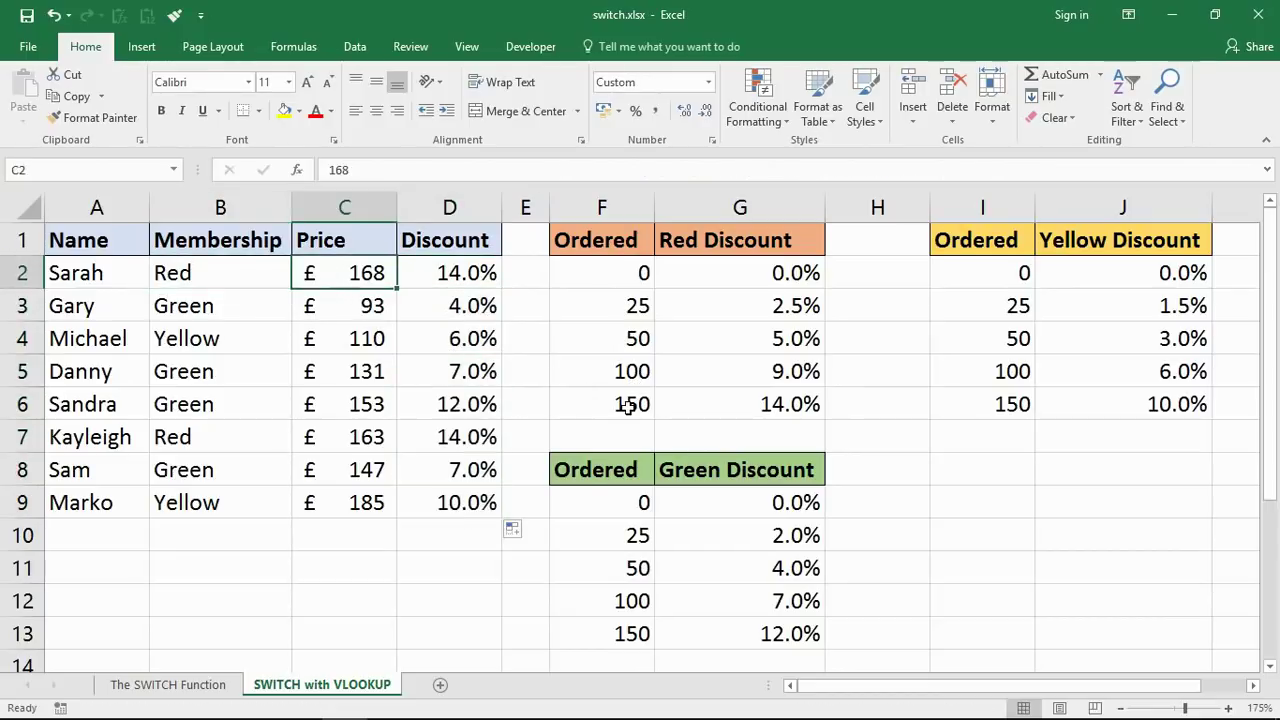
{"action": "left_click_drag", "start_coordinate": [628, 404], "coordinate": [783, 400]}
Check rows 3 and 4 against the Green table's 50 row and the Yellow table's 100 row
{"action": "left_click", "coordinate": [266, 305]}
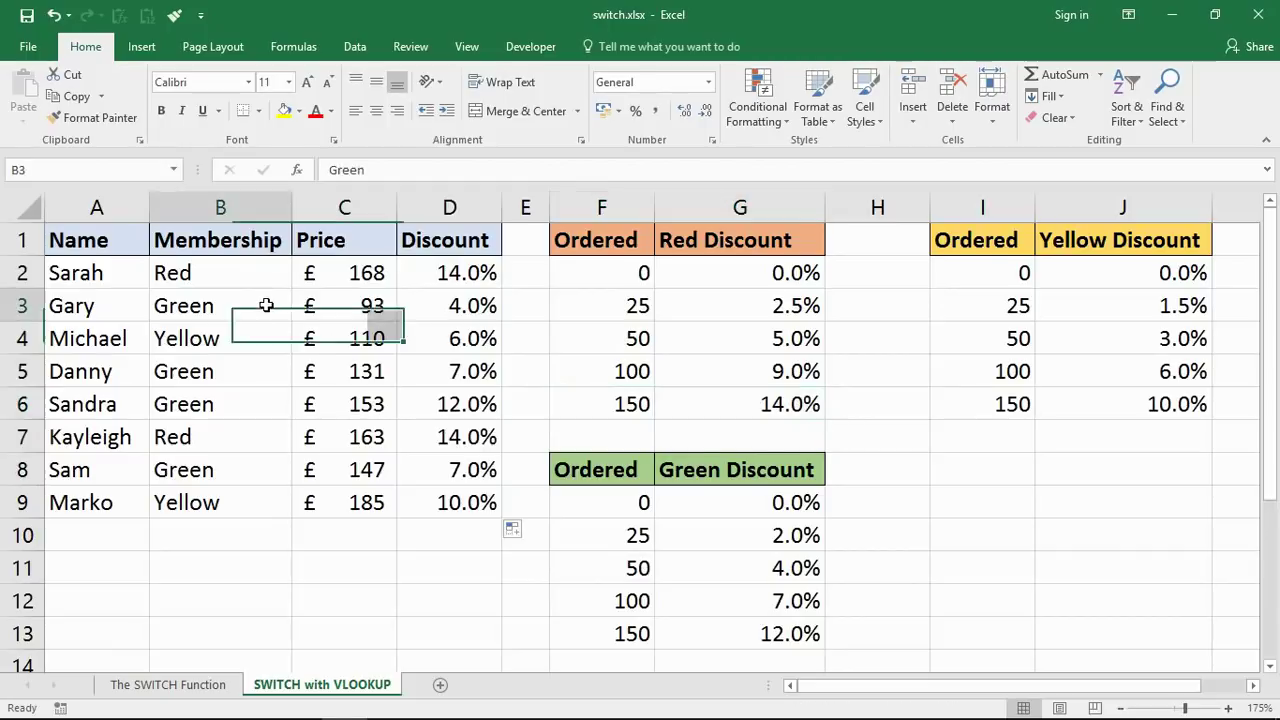
{"action": "left_click", "coordinate": [350, 305]}
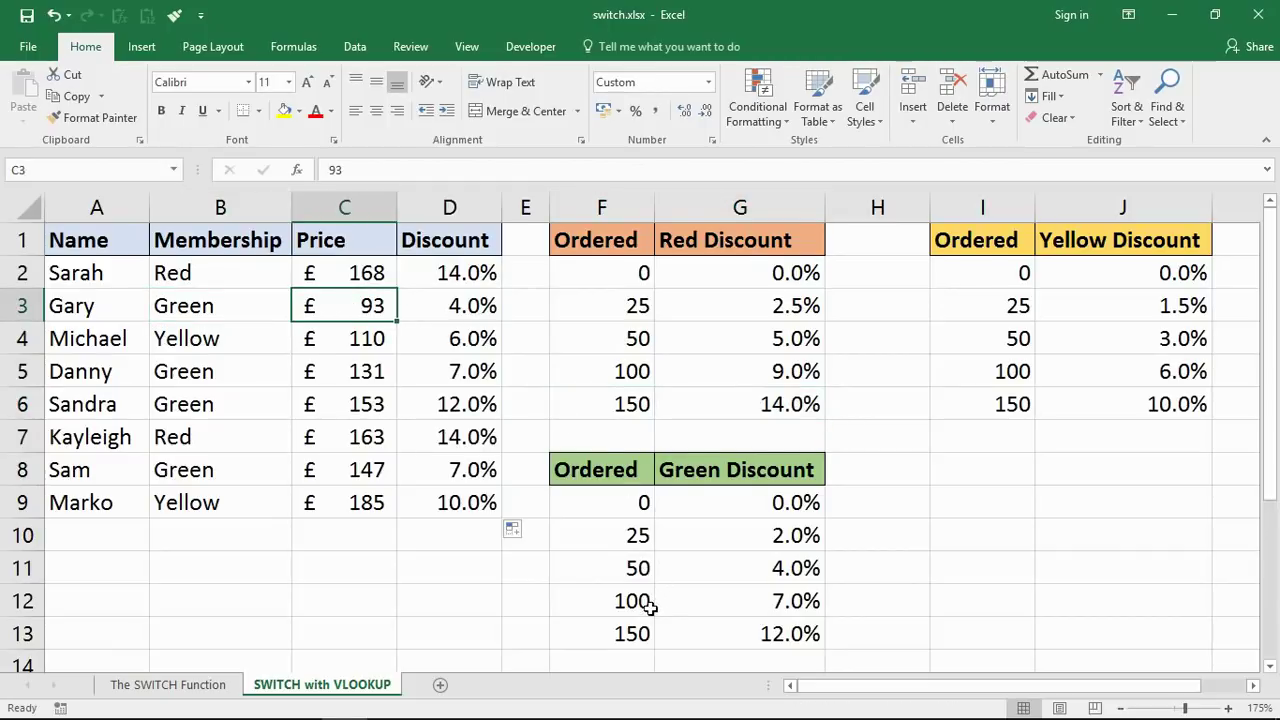
{"action": "left_click_drag", "start_coordinate": [614, 568], "coordinate": [745, 568]}
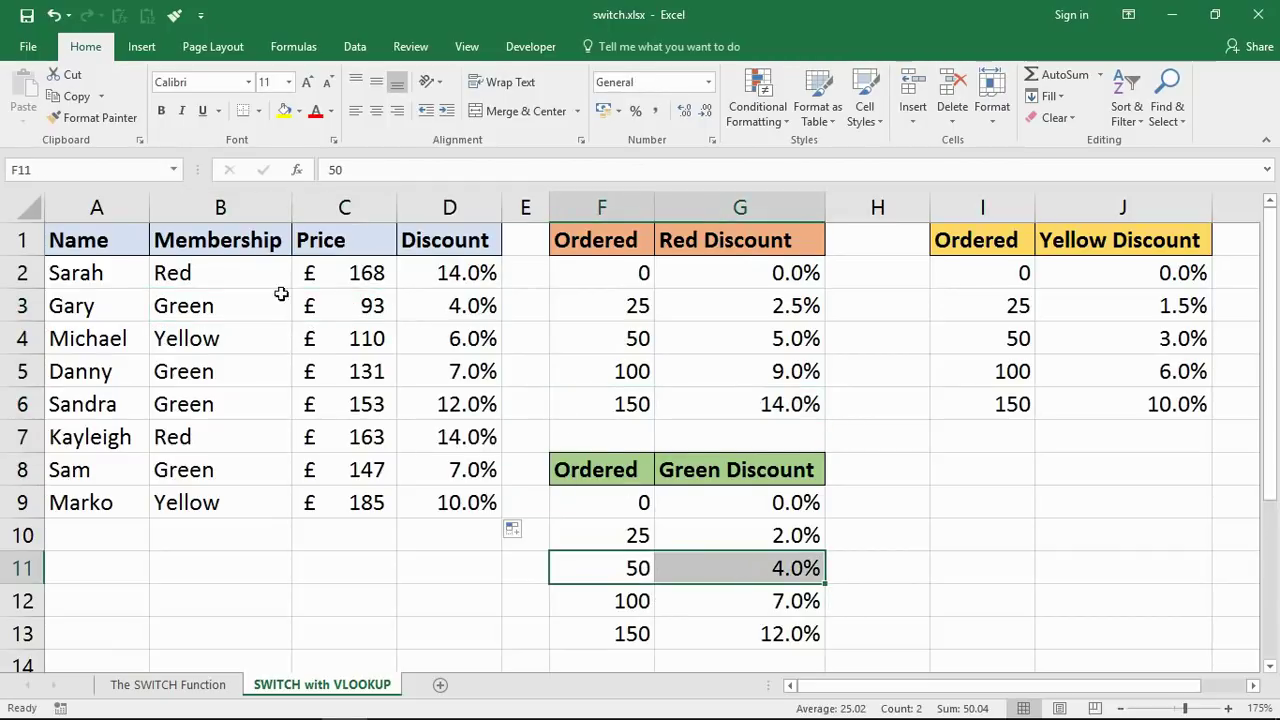
{"action": "left_click", "coordinate": [368, 338]}
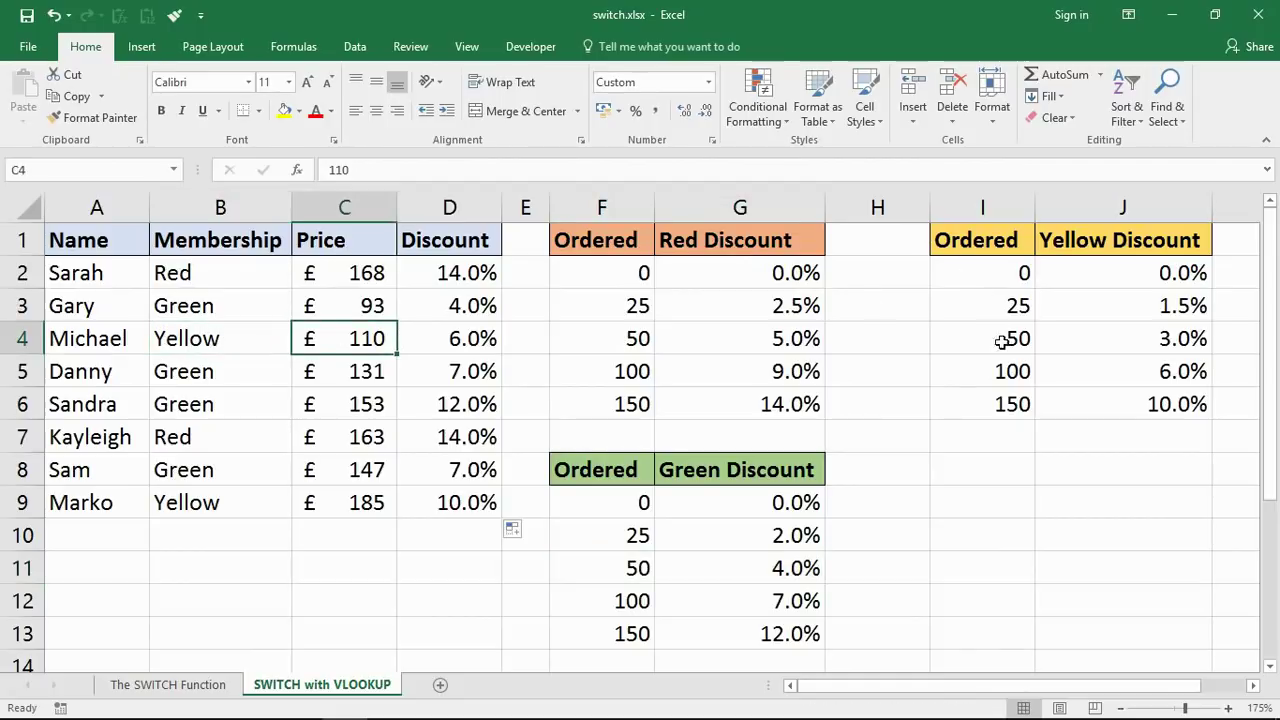
{"action": "left_click_drag", "start_coordinate": [994, 371], "coordinate": [1145, 368]}
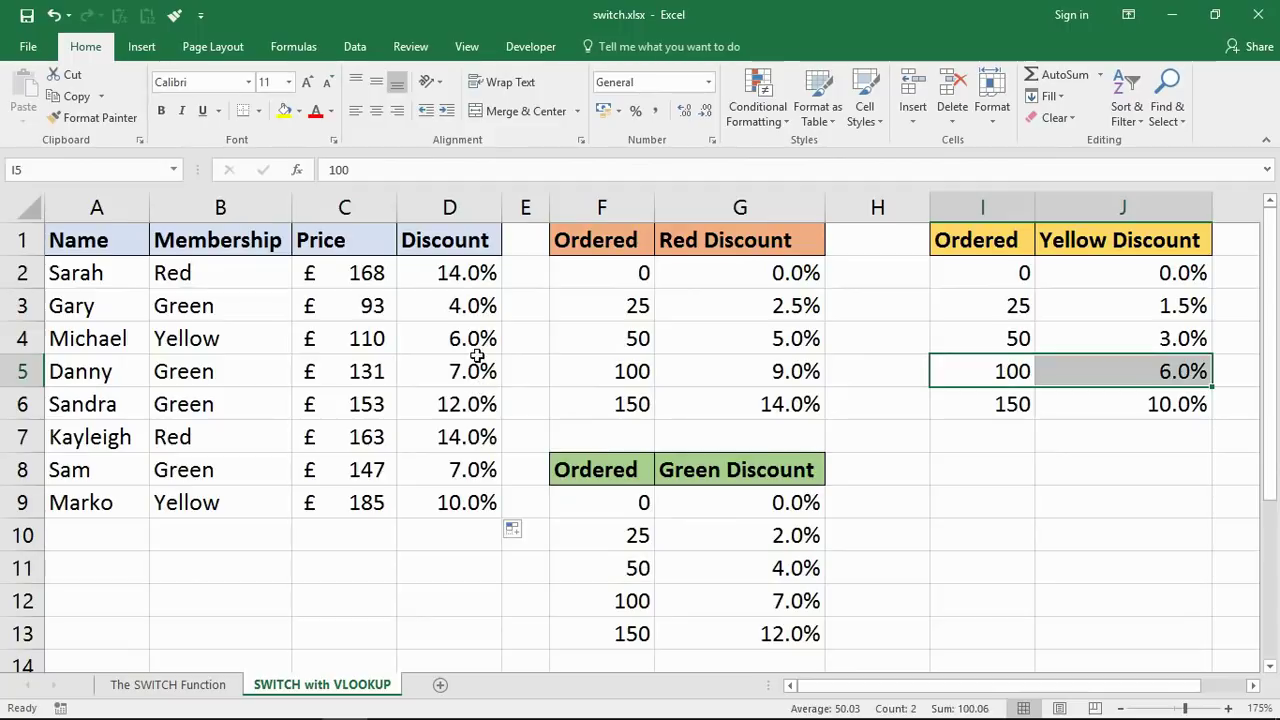
{"action": "left_click", "coordinate": [1254, 689]}
{"action": "double_click", "coordinate": [345, 268]}
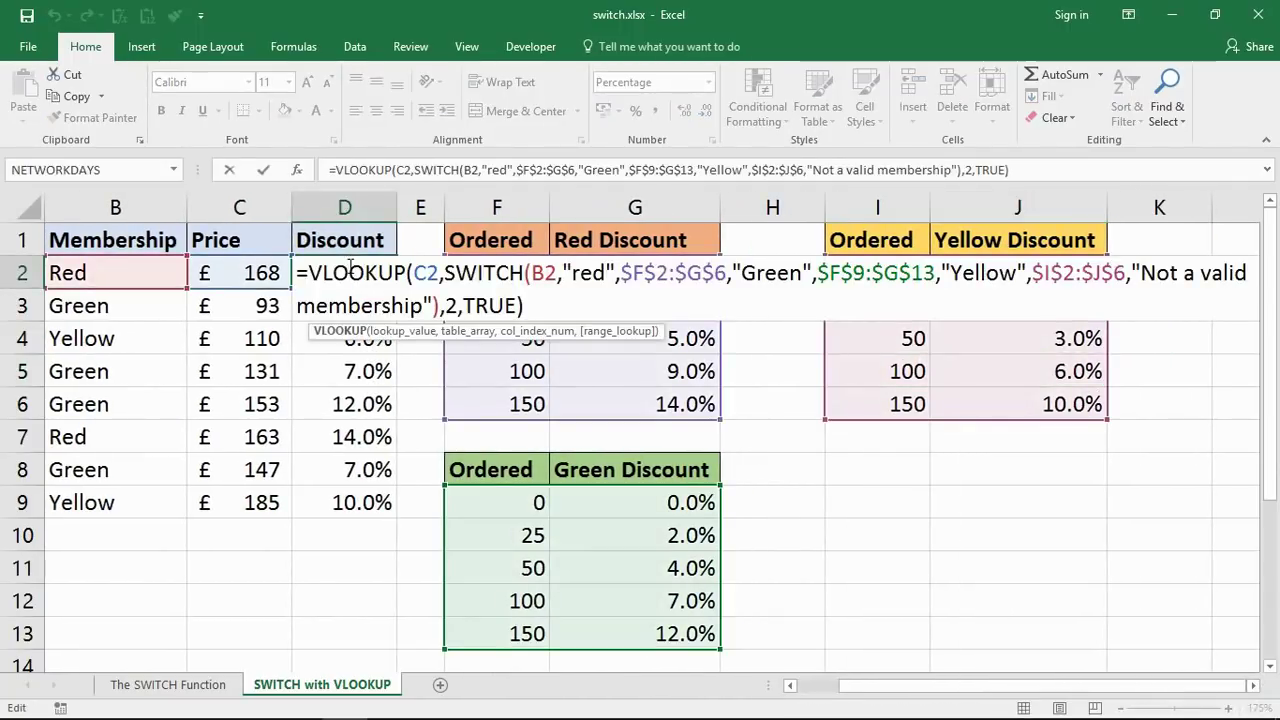
{"action": "left_click", "coordinate": [1254, 689]}
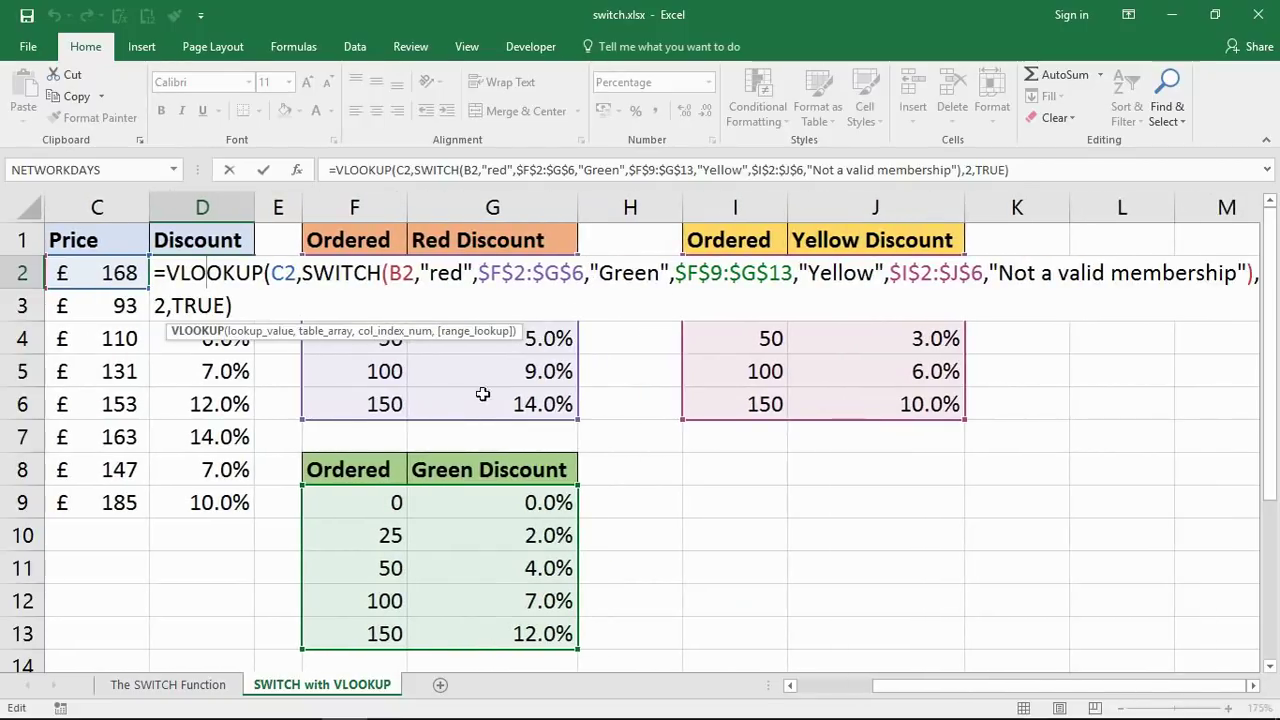
{"action": "left_click", "coordinate": [1252, 689]}
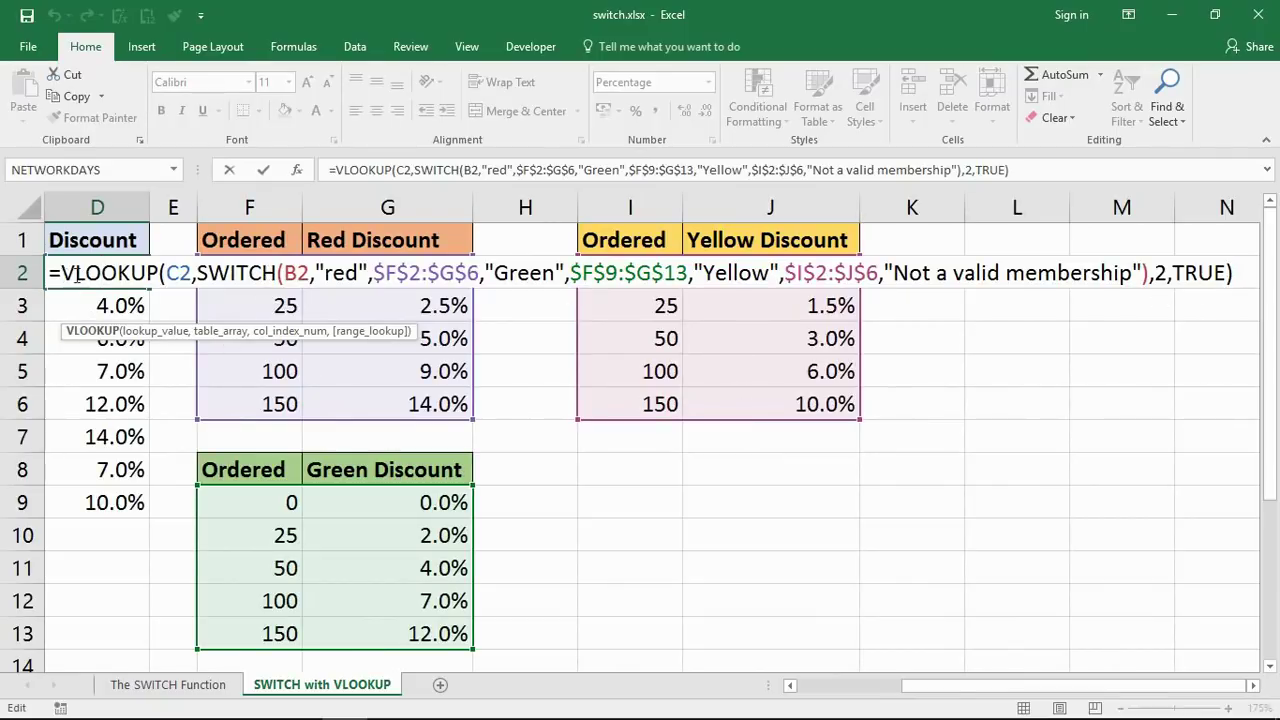
{"action": "left_click_drag", "start_coordinate": [61, 273], "coordinate": [162, 272]}
{"action": "double_click", "coordinate": [178, 272]}
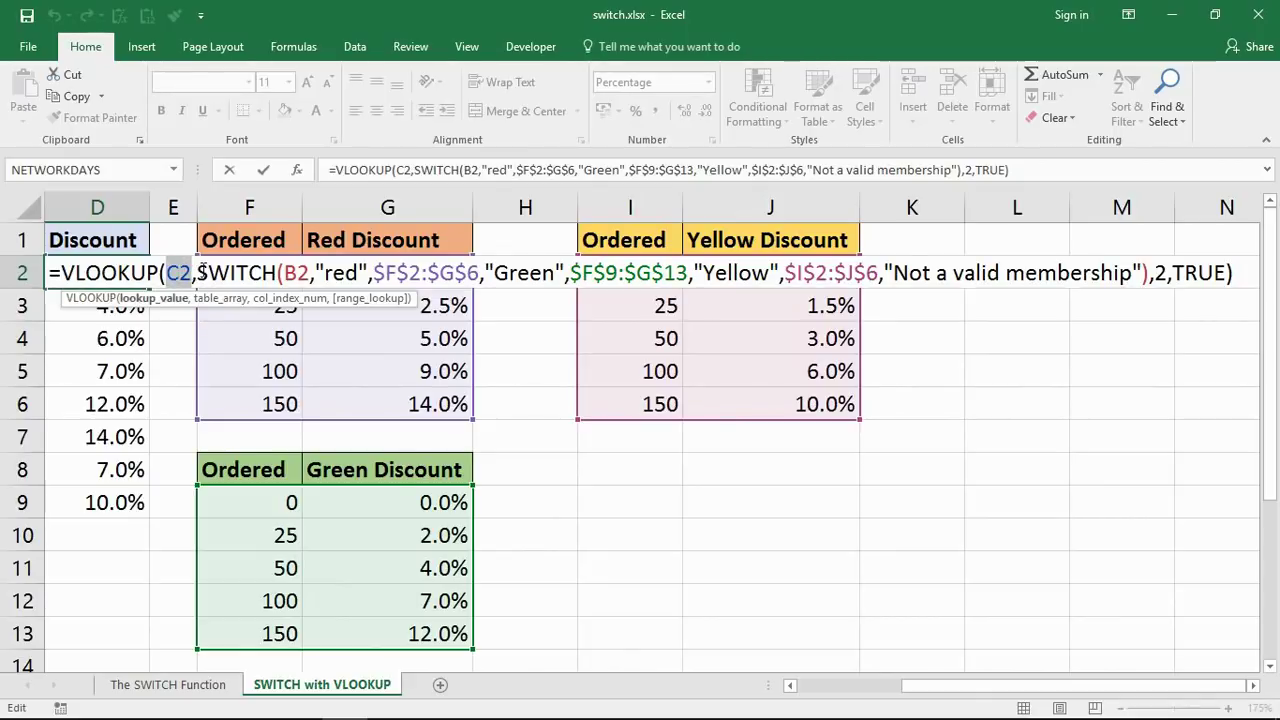
{"action": "left_click_drag", "start_coordinate": [201, 272], "coordinate": [1140, 279]}
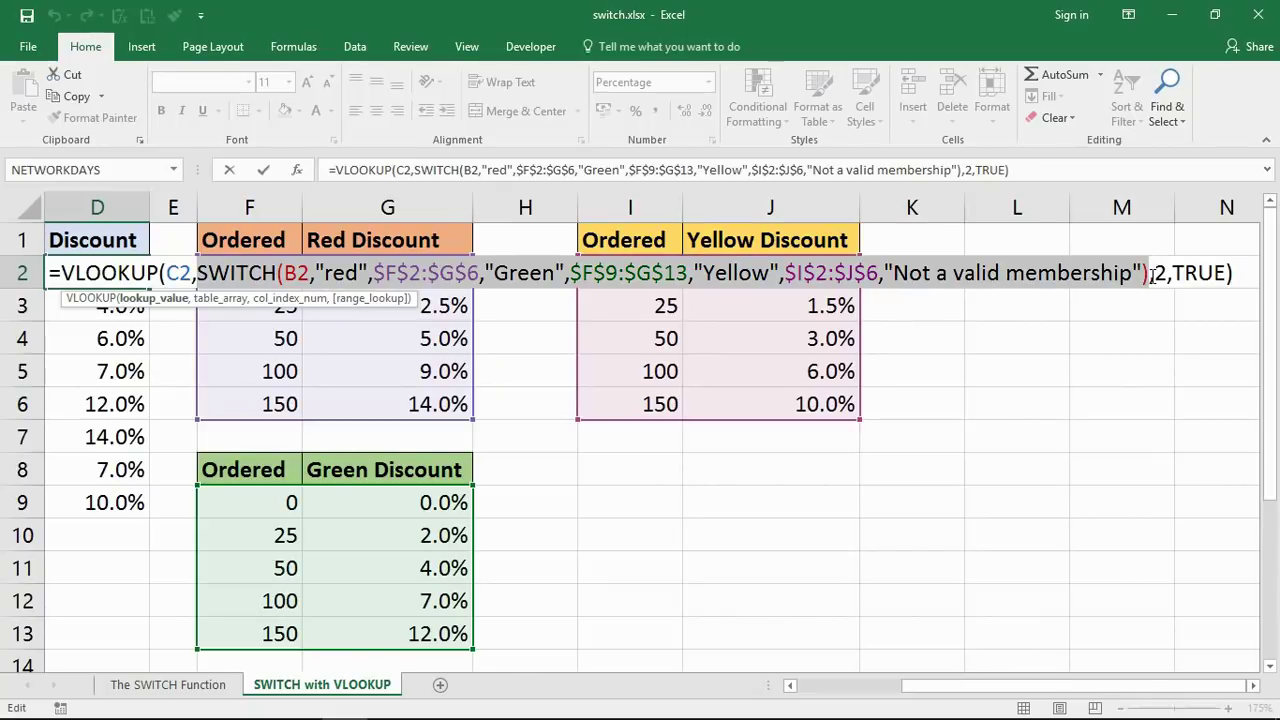
{"action": "double_click", "coordinate": [297, 273]}
{"action": "left_click_drag", "start_coordinate": [316, 273], "coordinate": [383, 268]}
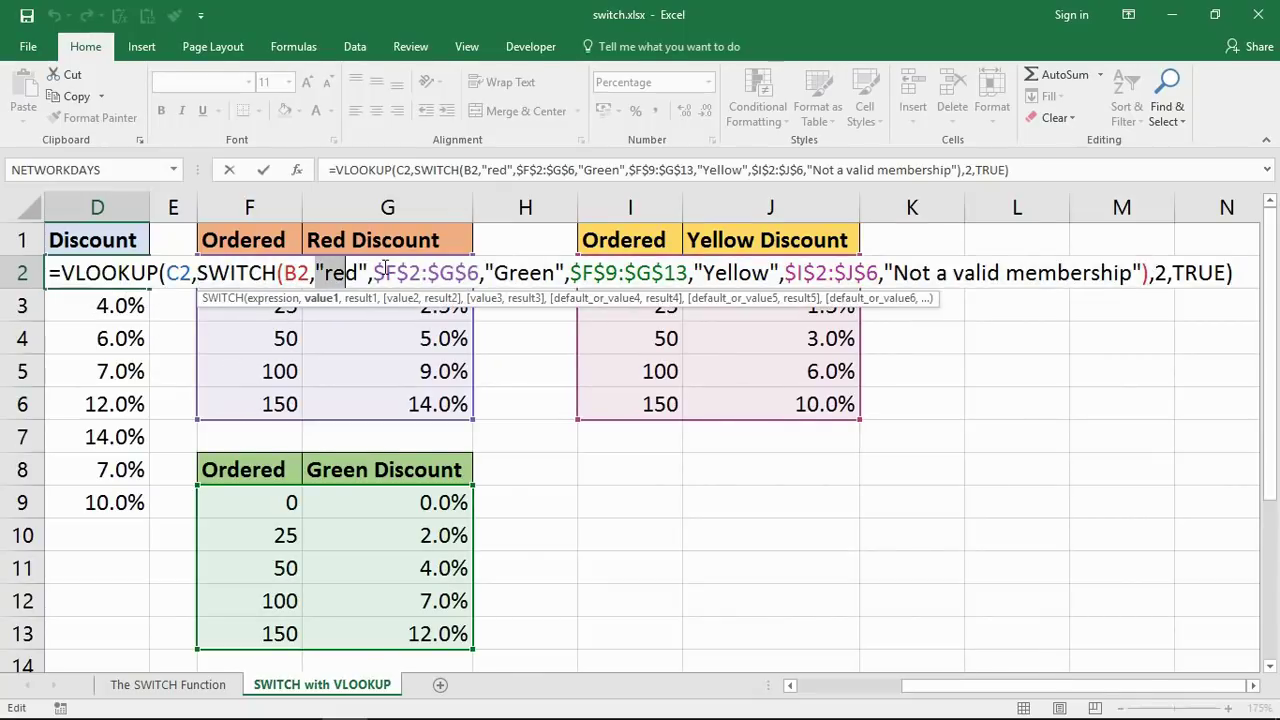
{"action": "double_click", "coordinate": [425, 273]}
{"action": "double_click", "coordinate": [523, 273]}
{"action": "double_click", "coordinate": [594, 273]}
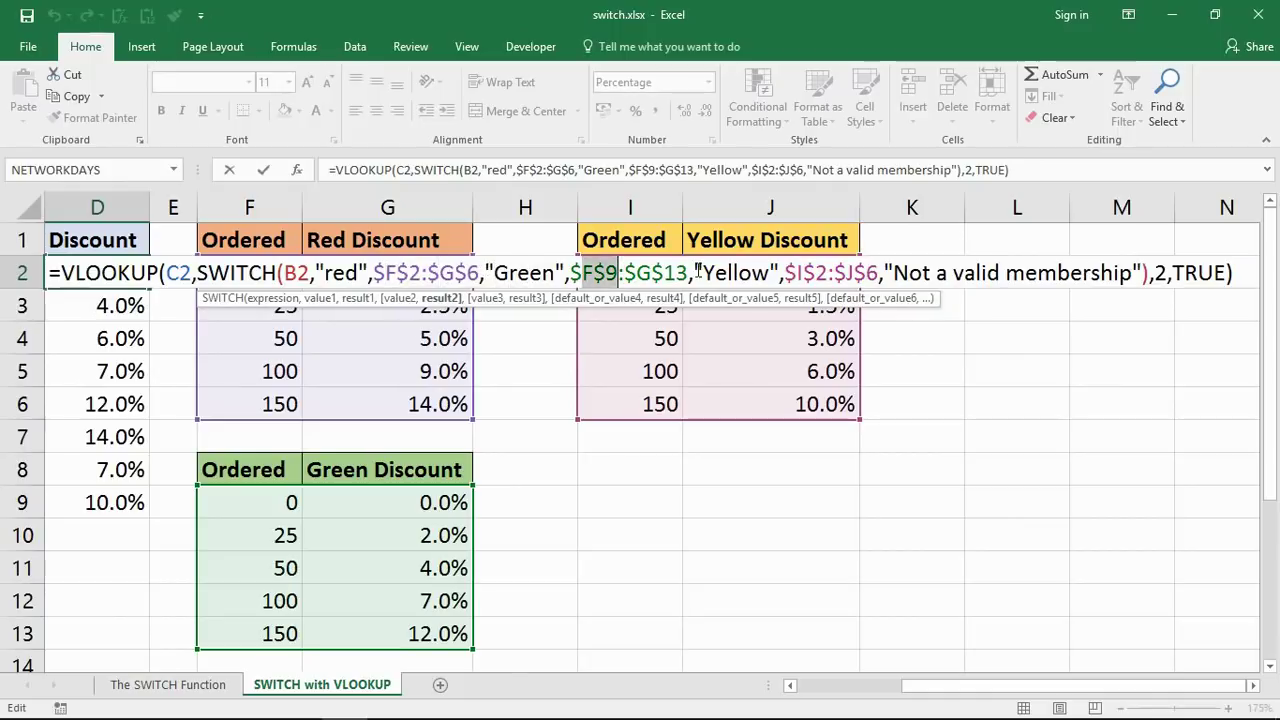
{"action": "double_click", "coordinate": [735, 273]}
{"action": "double_click", "coordinate": [805, 273]}
{"action": "double_click", "coordinate": [930, 273]}
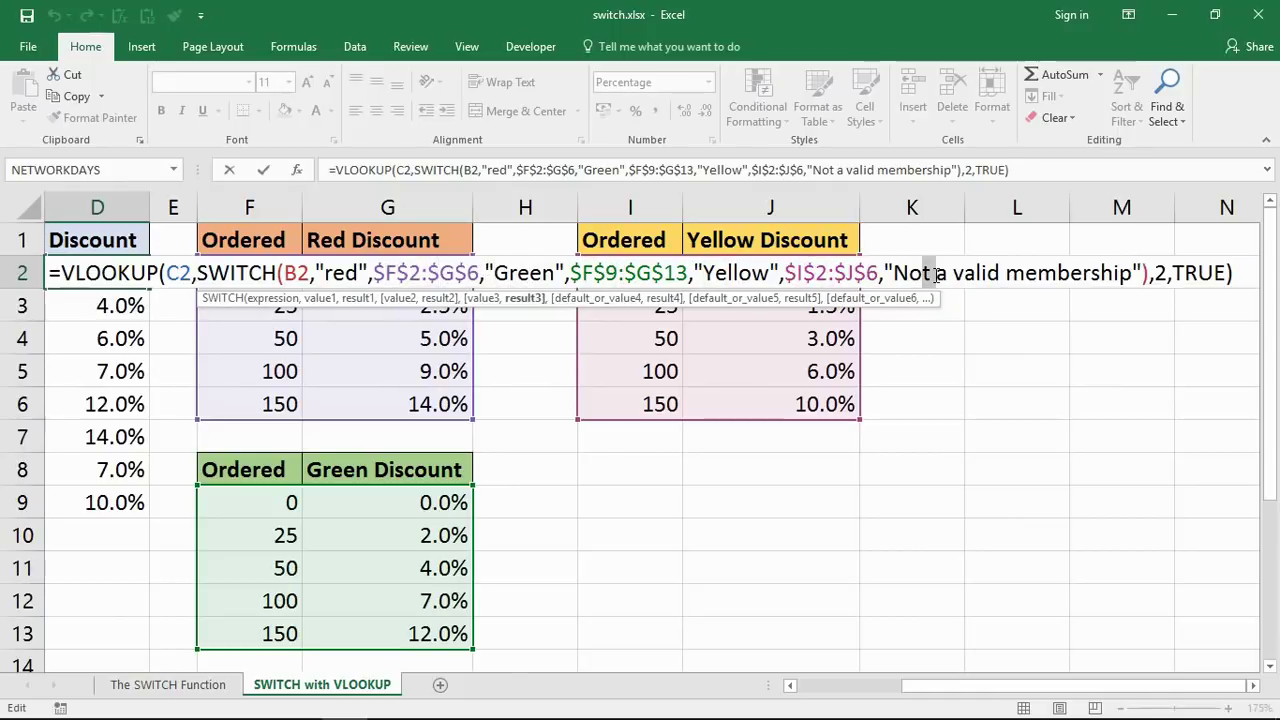
{"action": "double_click", "coordinate": [1152, 273]}
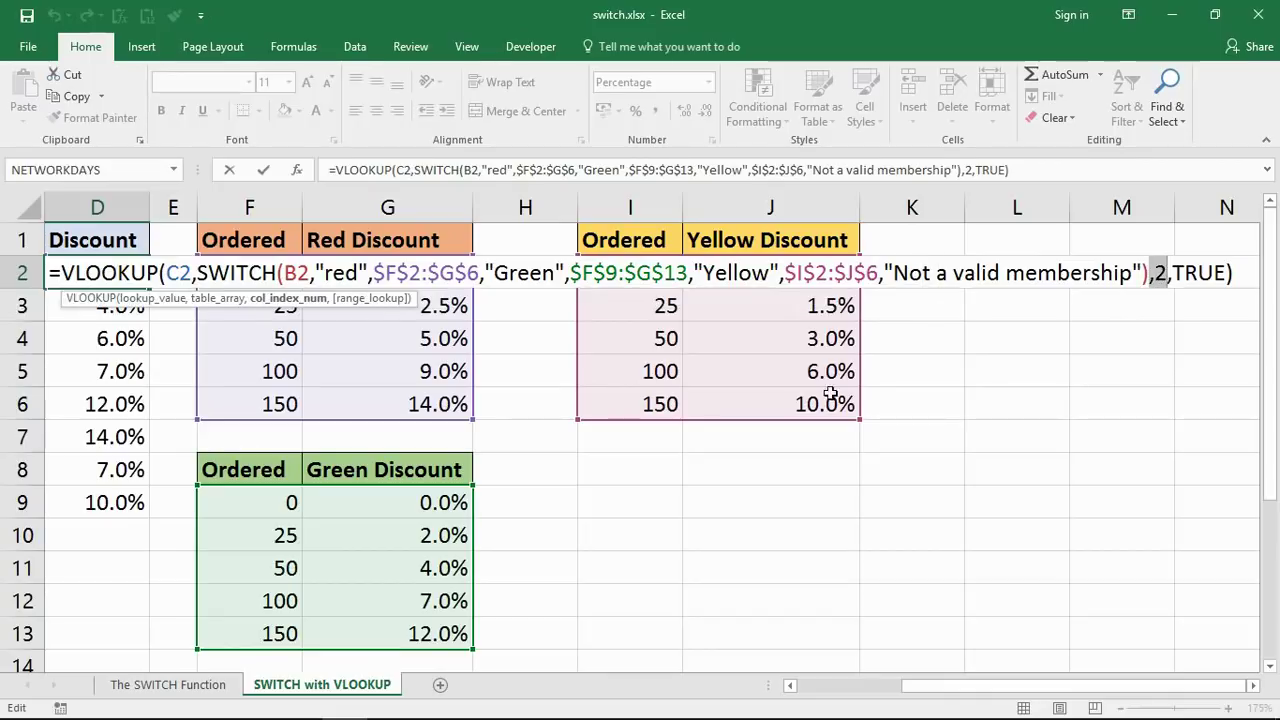
{"action": "double_click", "coordinate": [1180, 273]}
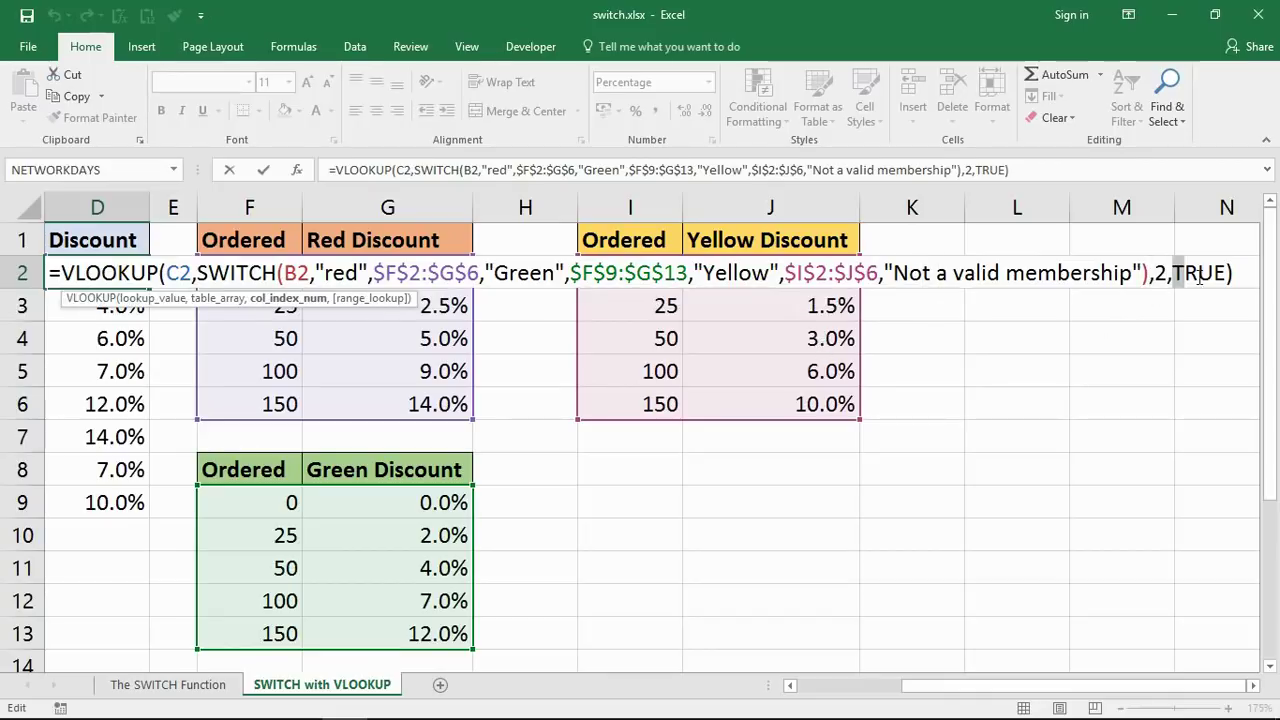
{"action": "left_click_drag", "start_coordinate": [1199, 277], "coordinate": [1232, 275]}
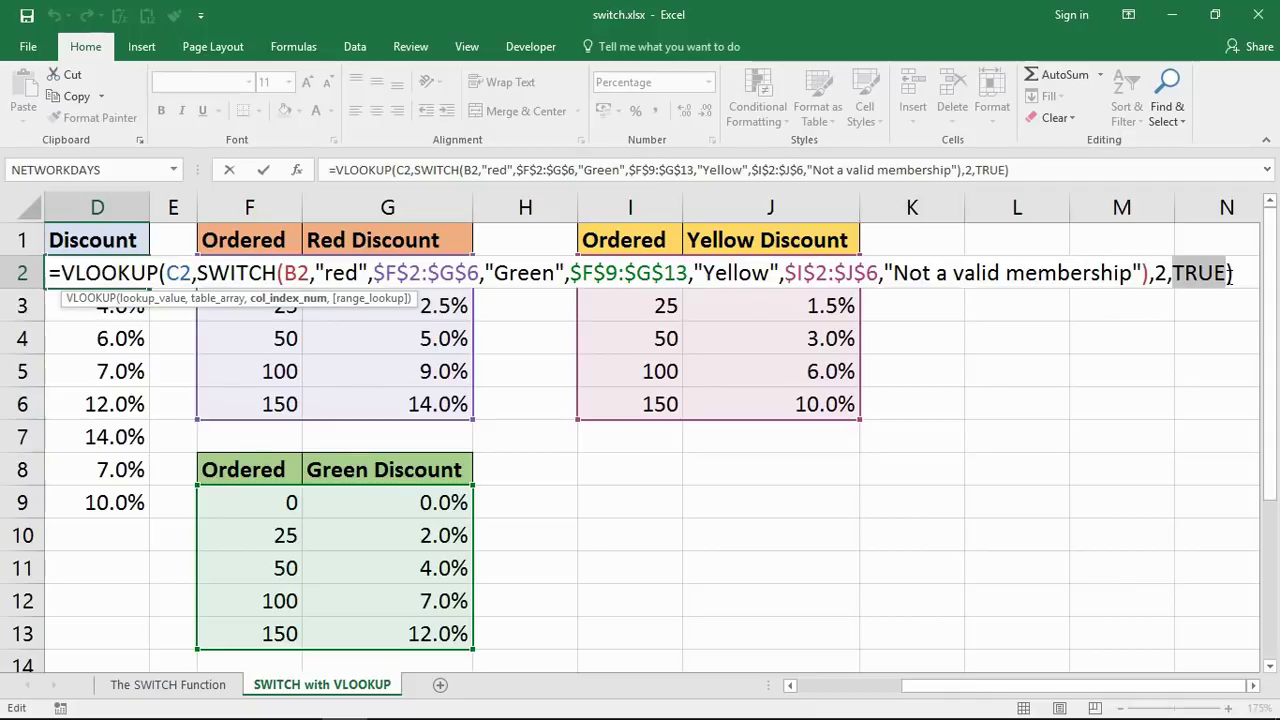
{"action": "key", "text": "Return"}
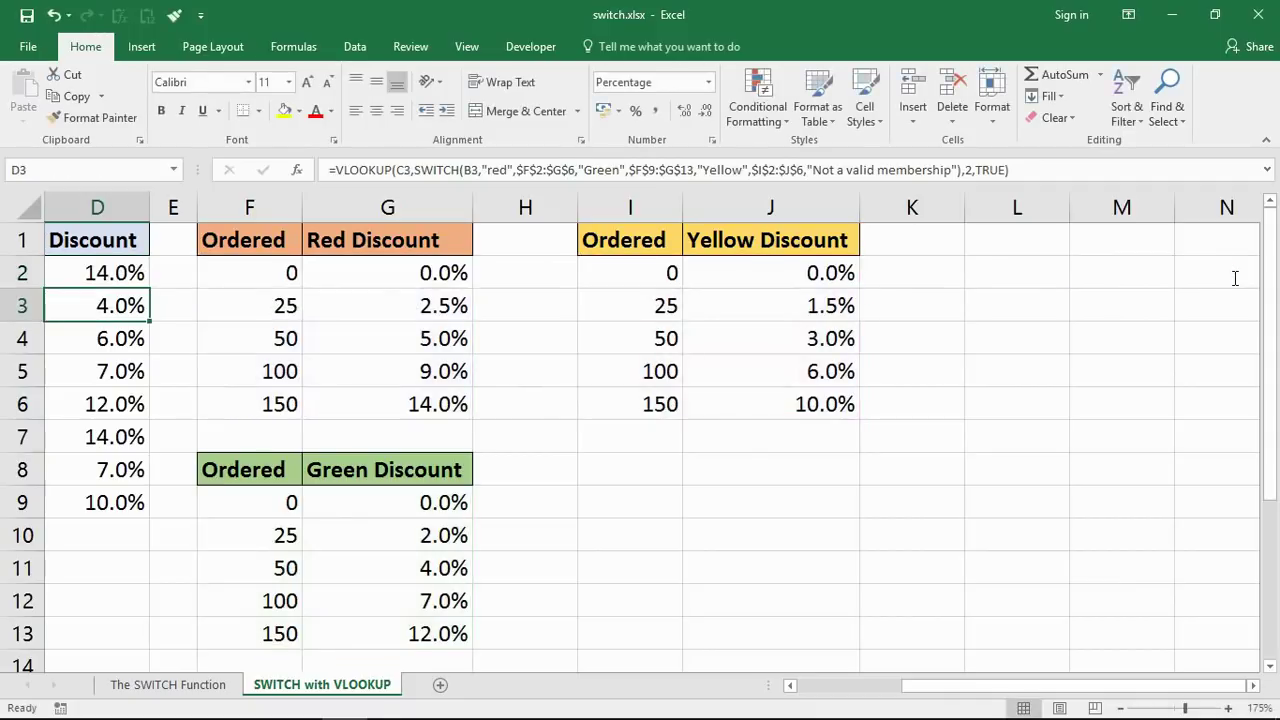
{"action": "left_click_drag", "start_coordinate": [940, 694], "coordinate": [830, 694]}
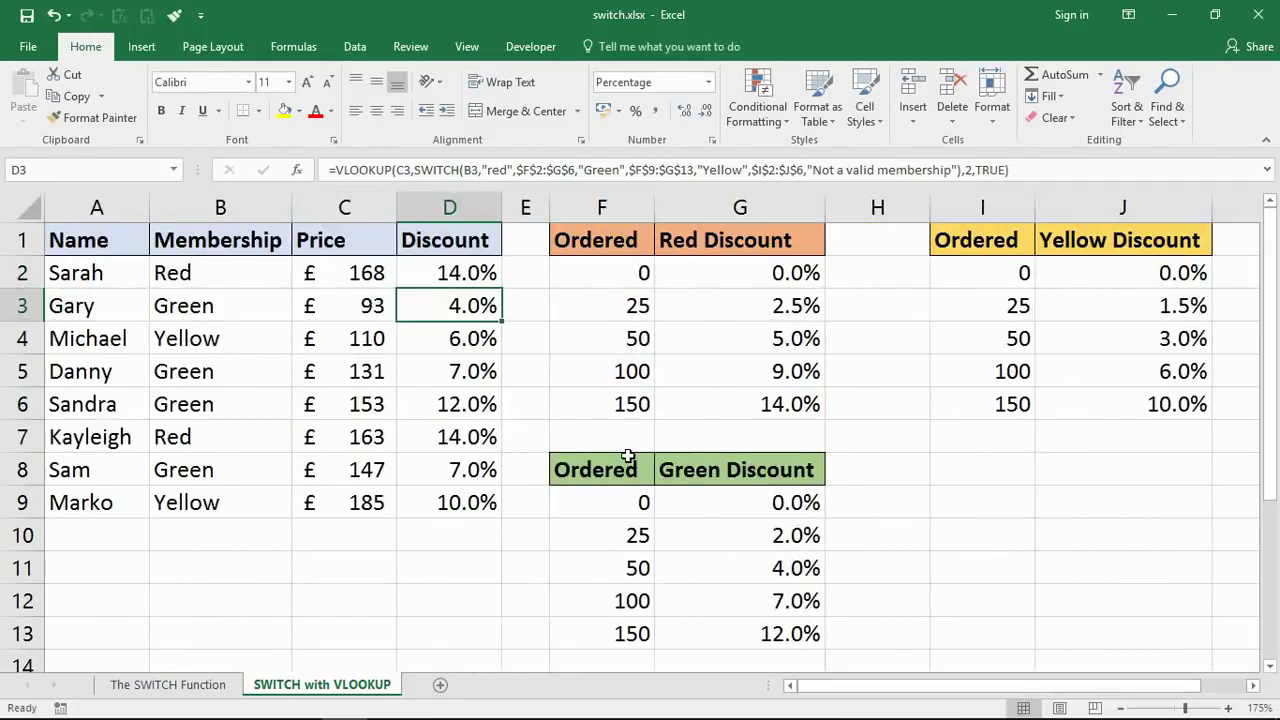
{"action": "left_click", "coordinate": [548, 340]}
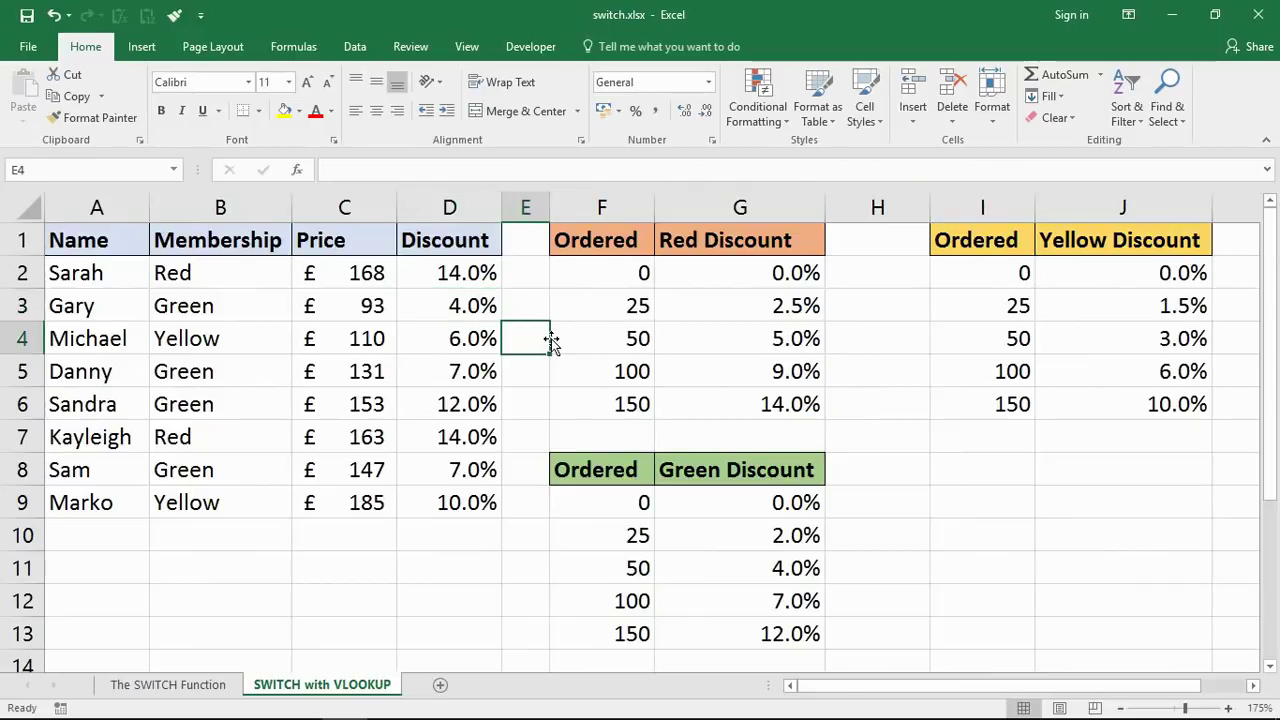